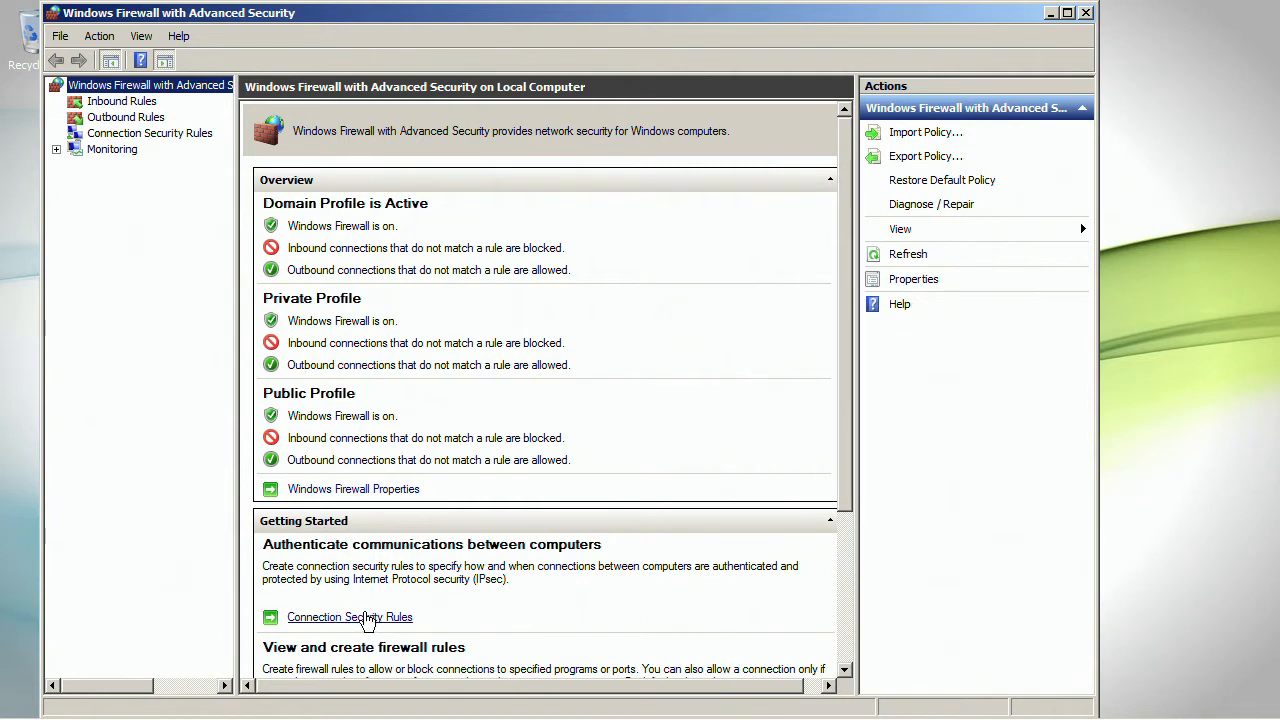
Review the Connection Security Rules list and the IPsec settings in the Windows Firewall properties.
{"action": "left_click", "coordinate": [362, 617]}
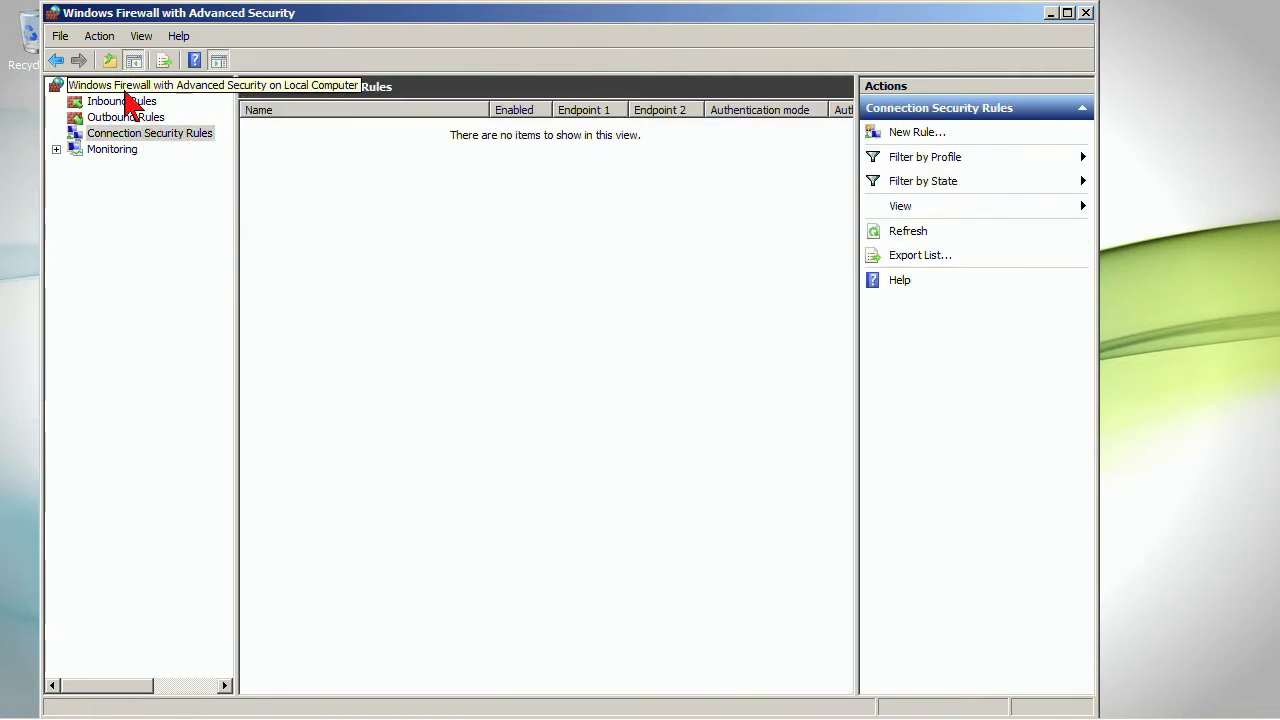
{"action": "left_click", "coordinate": [126, 90]}
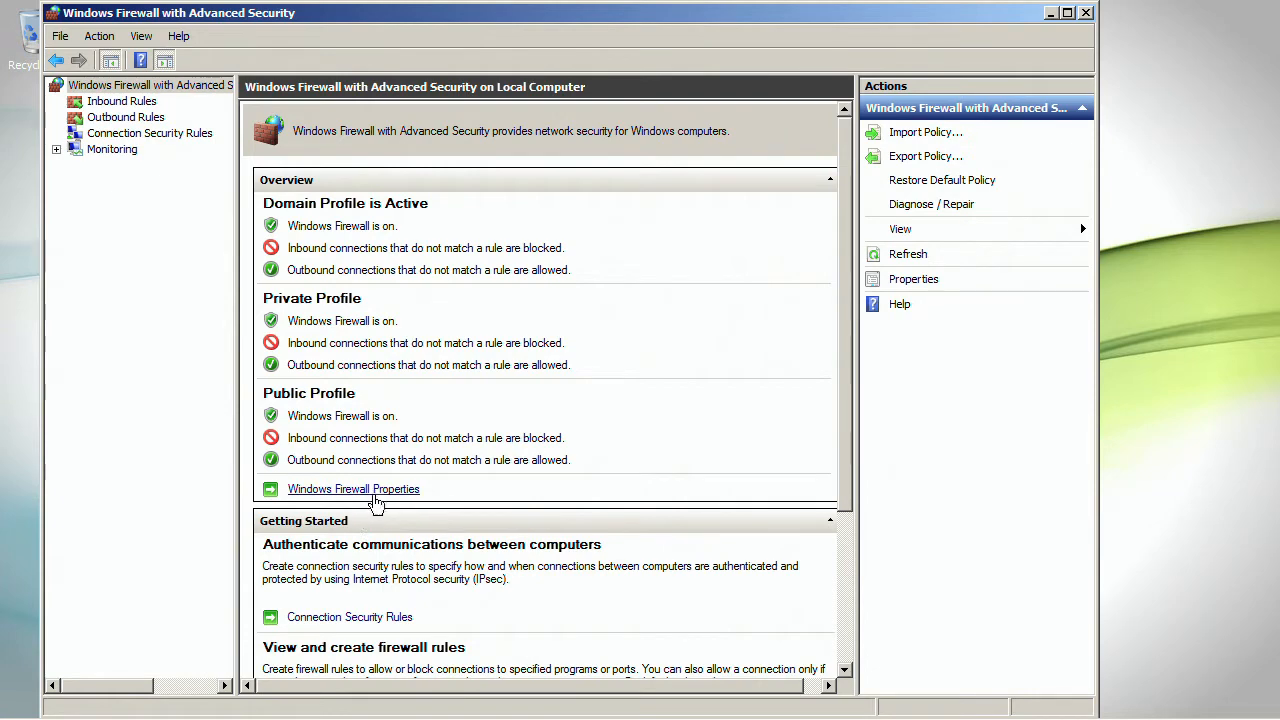
{"action": "left_click", "coordinate": [376, 492]}
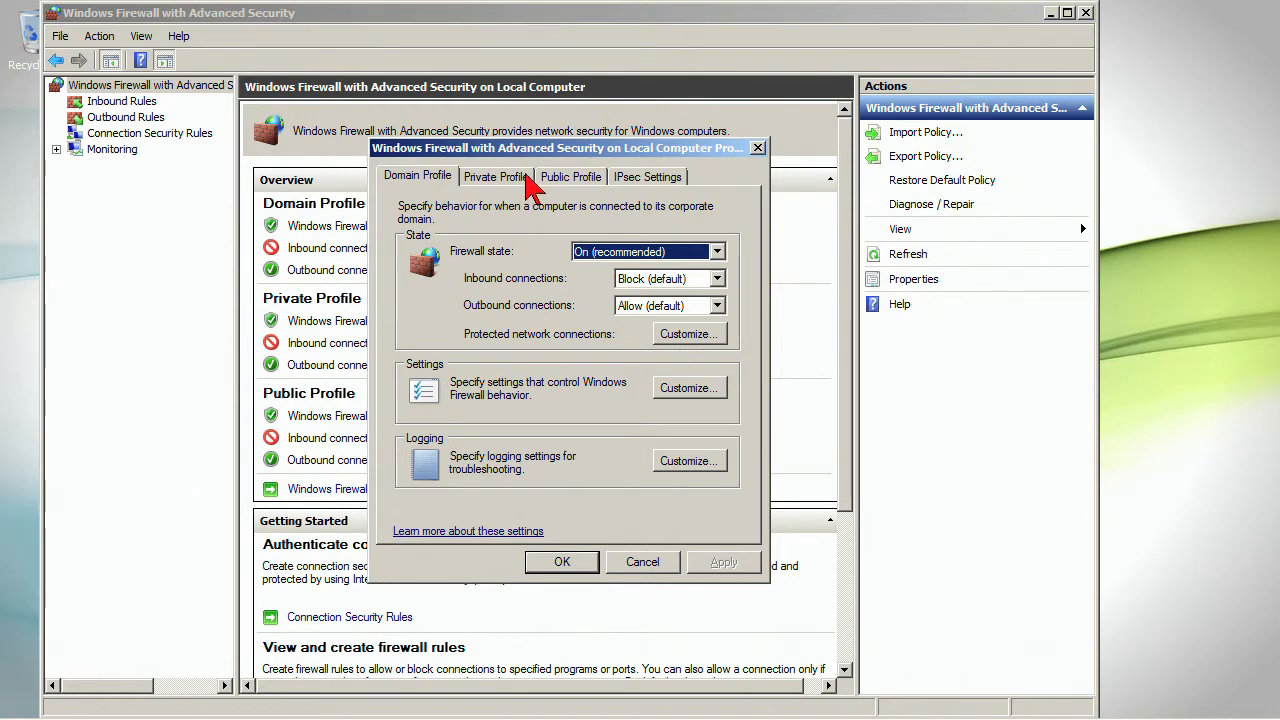
{"action": "left_click", "coordinate": [646, 185]}
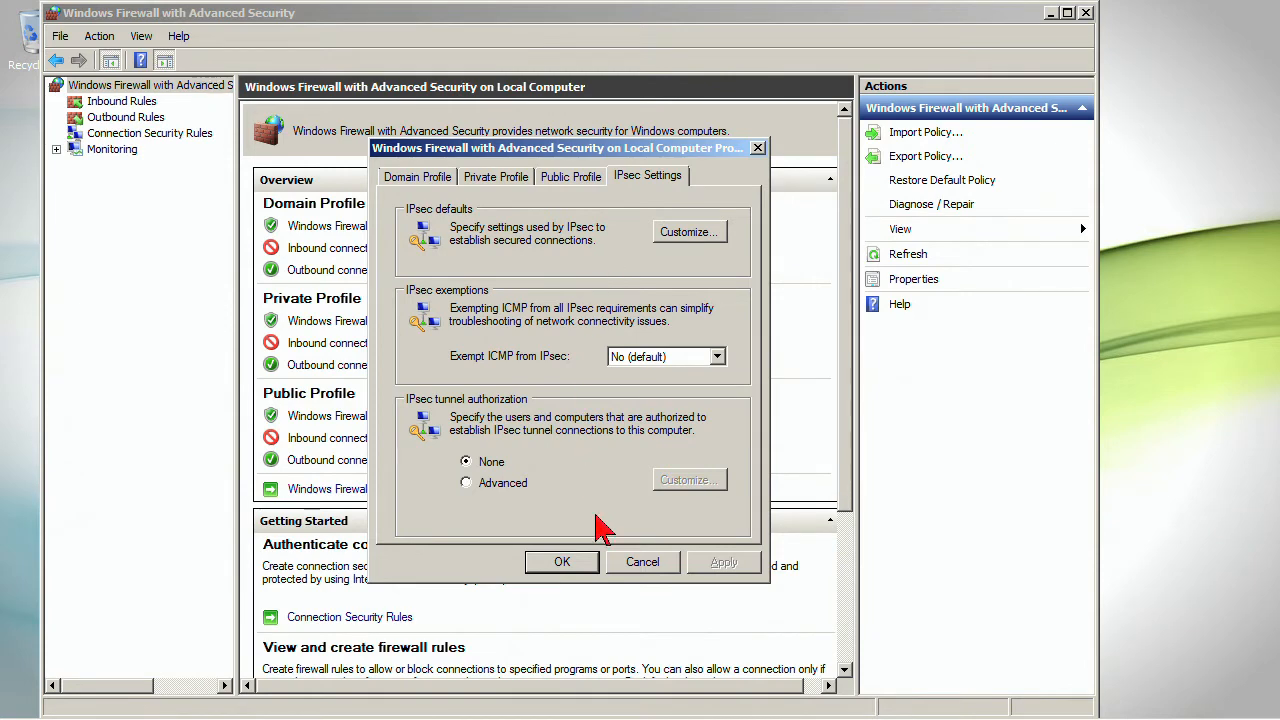
{"action": "left_click", "coordinate": [645, 568]}
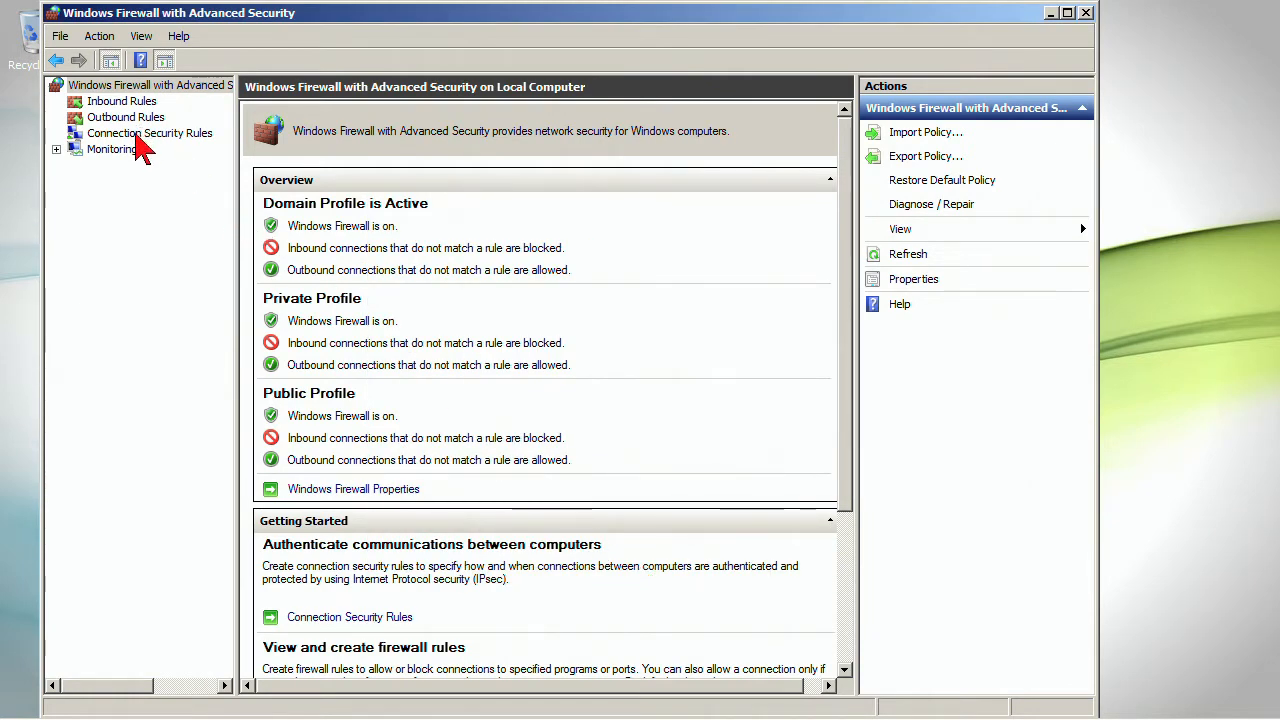
{"action": "left_click", "coordinate": [140, 136]}
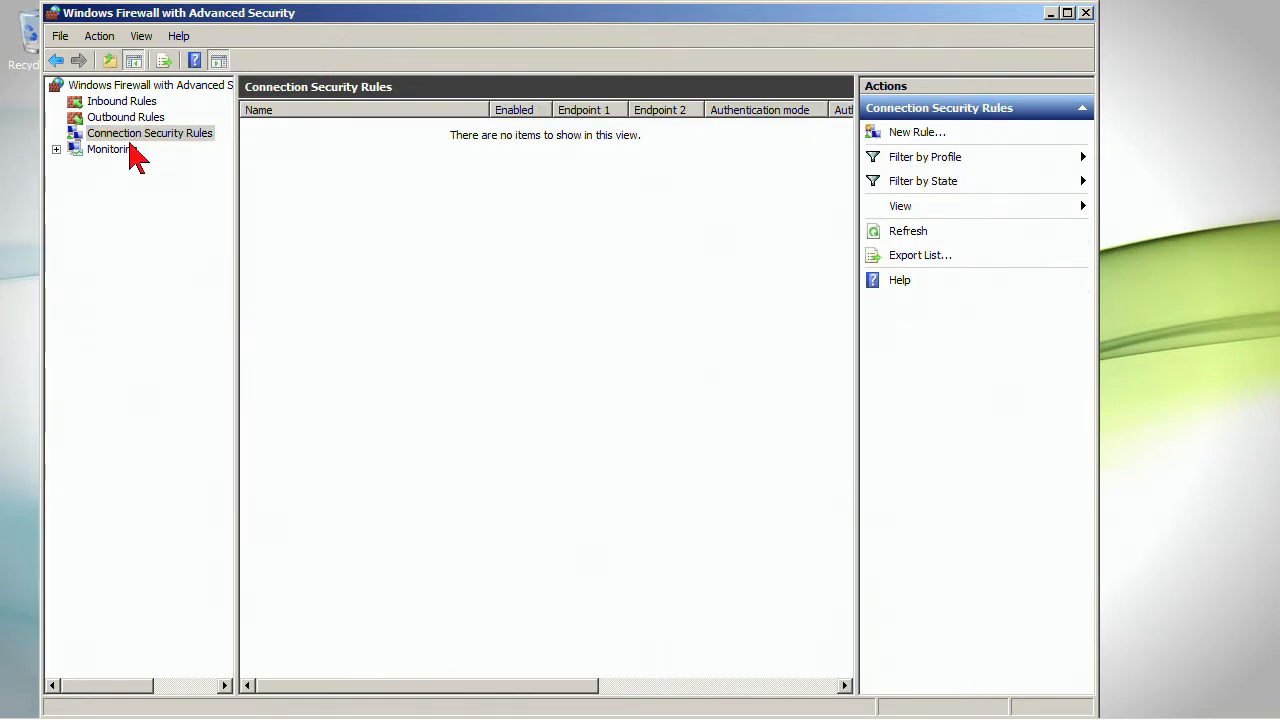
Open the properties of the enabled Remote Desktop (TCP-In) inbound rule.
{"action": "left_click", "coordinate": [122, 103]}
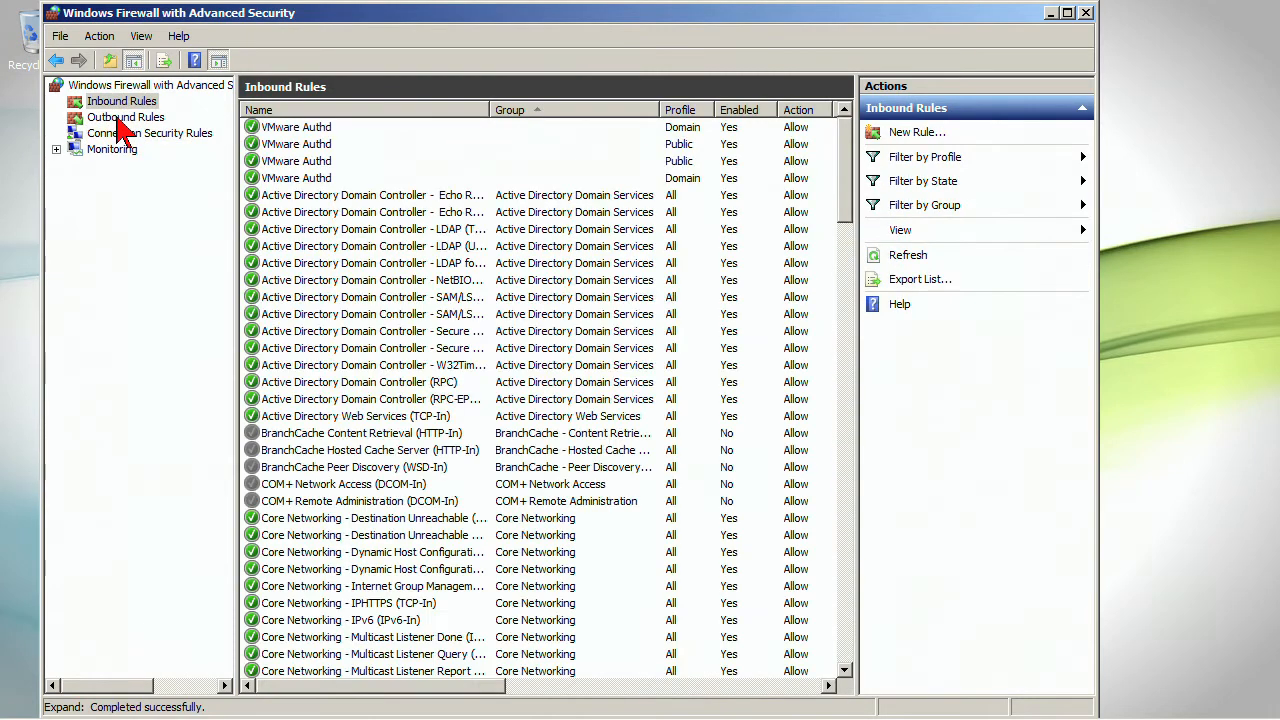
{"action": "left_click", "coordinate": [296, 348]}
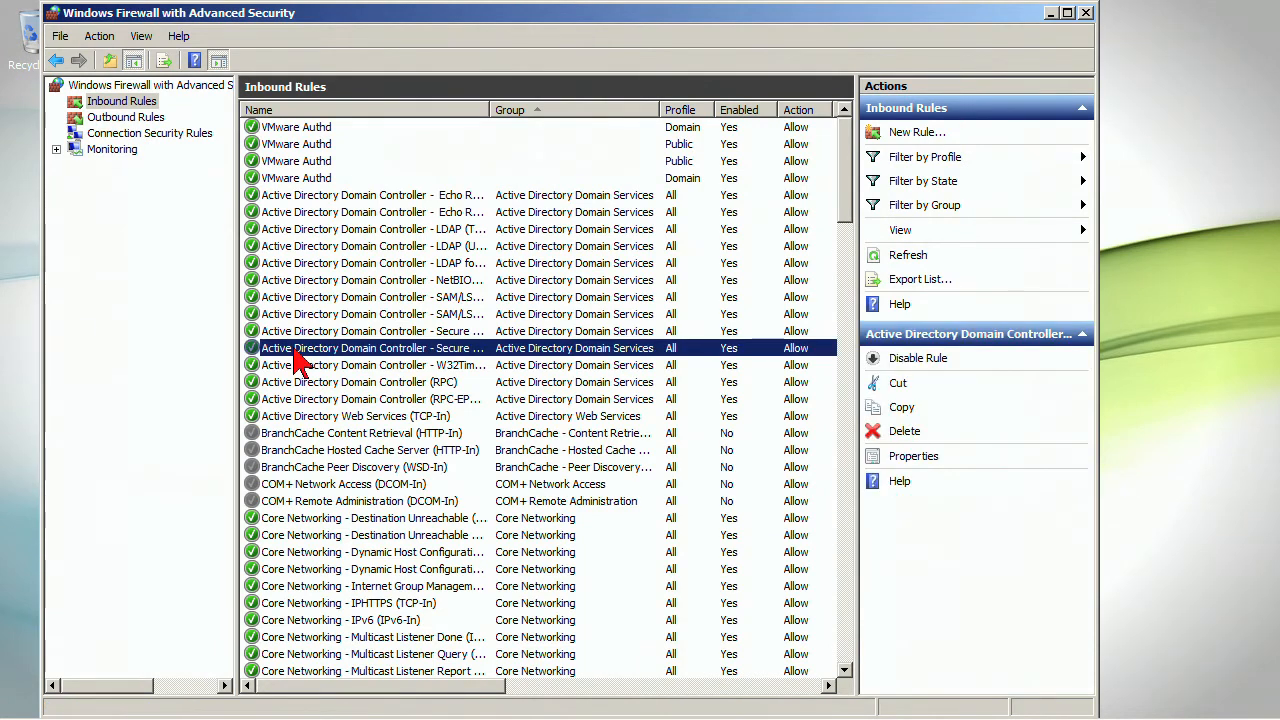
{"action": "scroll", "coordinate": [296, 380], "scroll_direction": "down", "scroll_amount": 13}
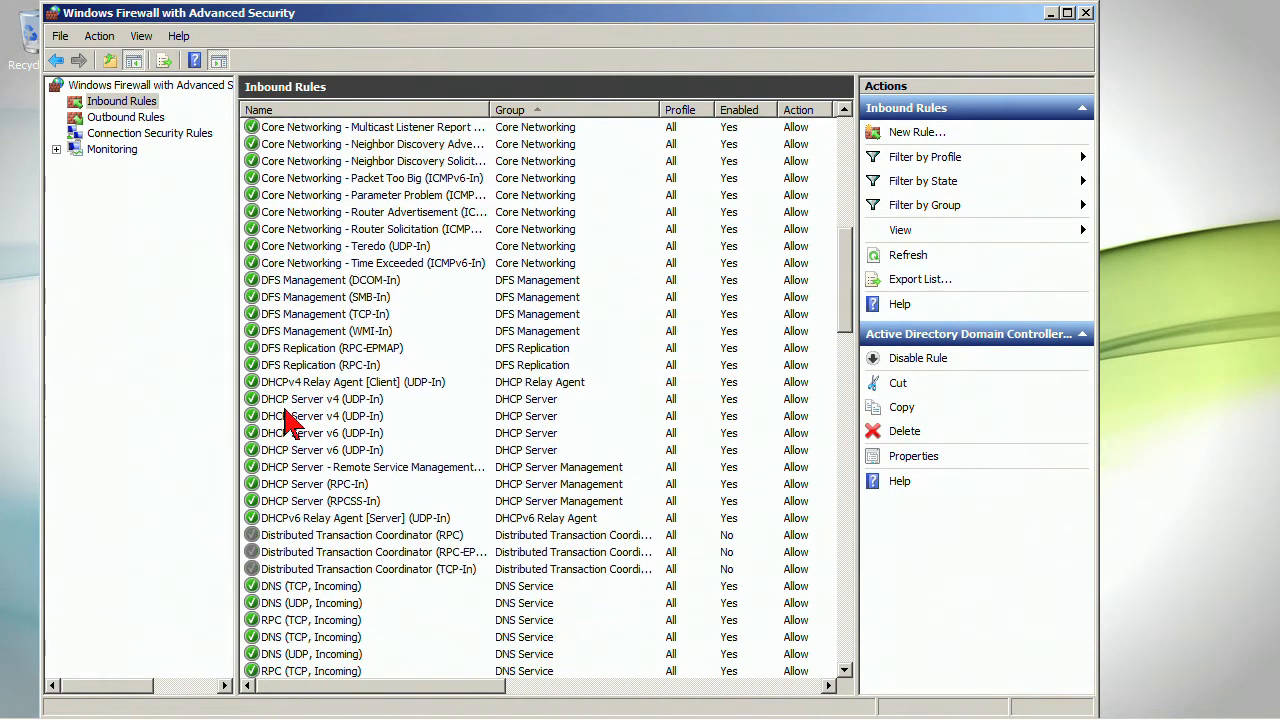
{"action": "scroll", "coordinate": [288, 423], "scroll_direction": "down", "scroll_amount": 12}
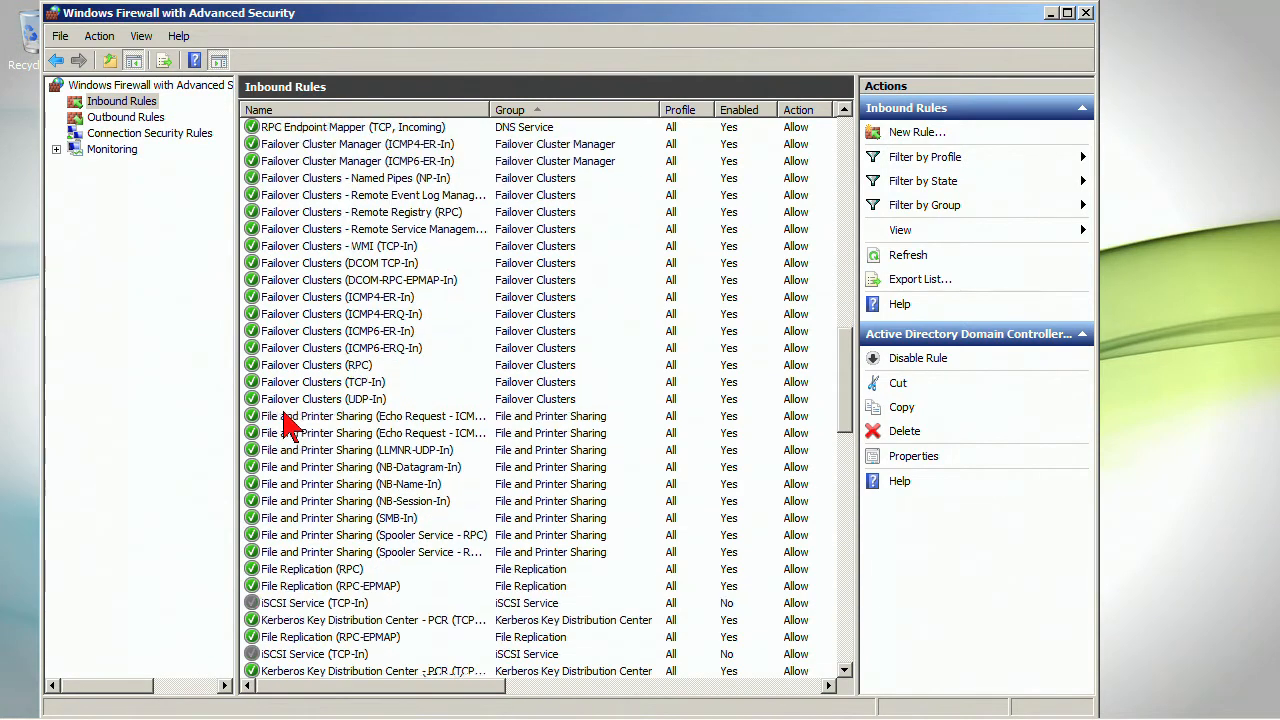
{"action": "scroll", "coordinate": [288, 423], "scroll_direction": "down", "scroll_amount": 8}
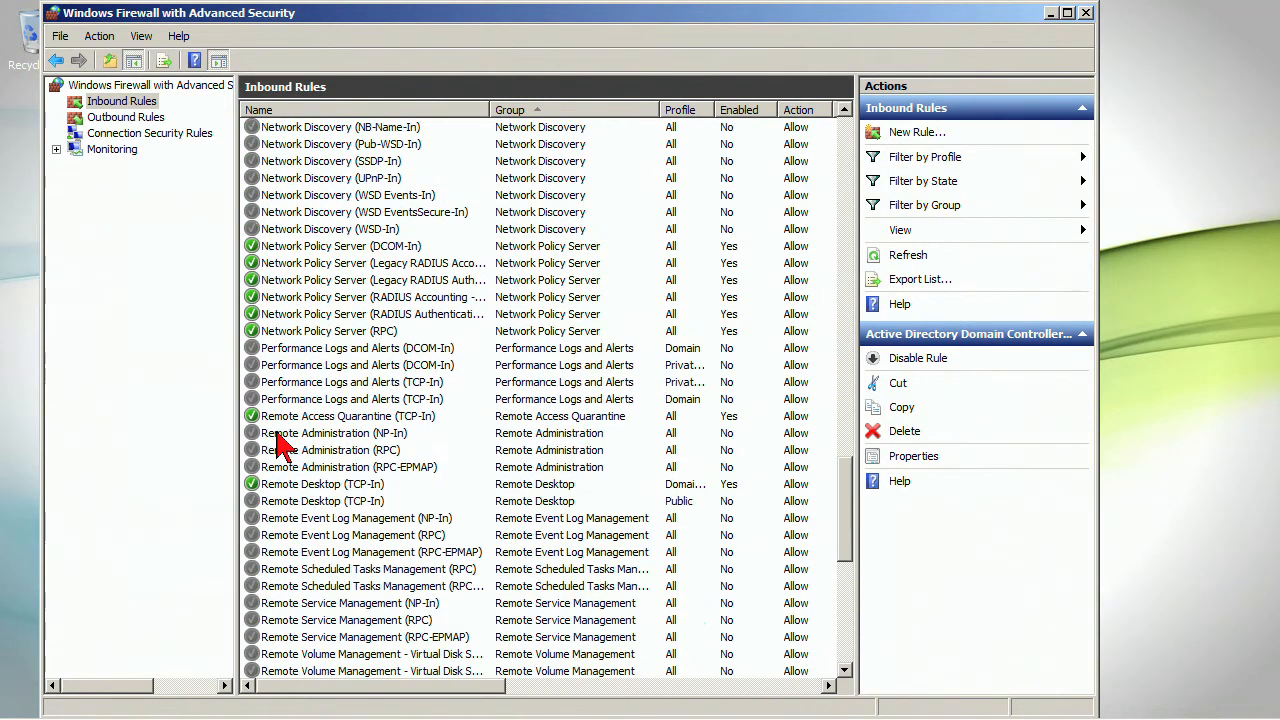
{"action": "left_click", "coordinate": [327, 486]}
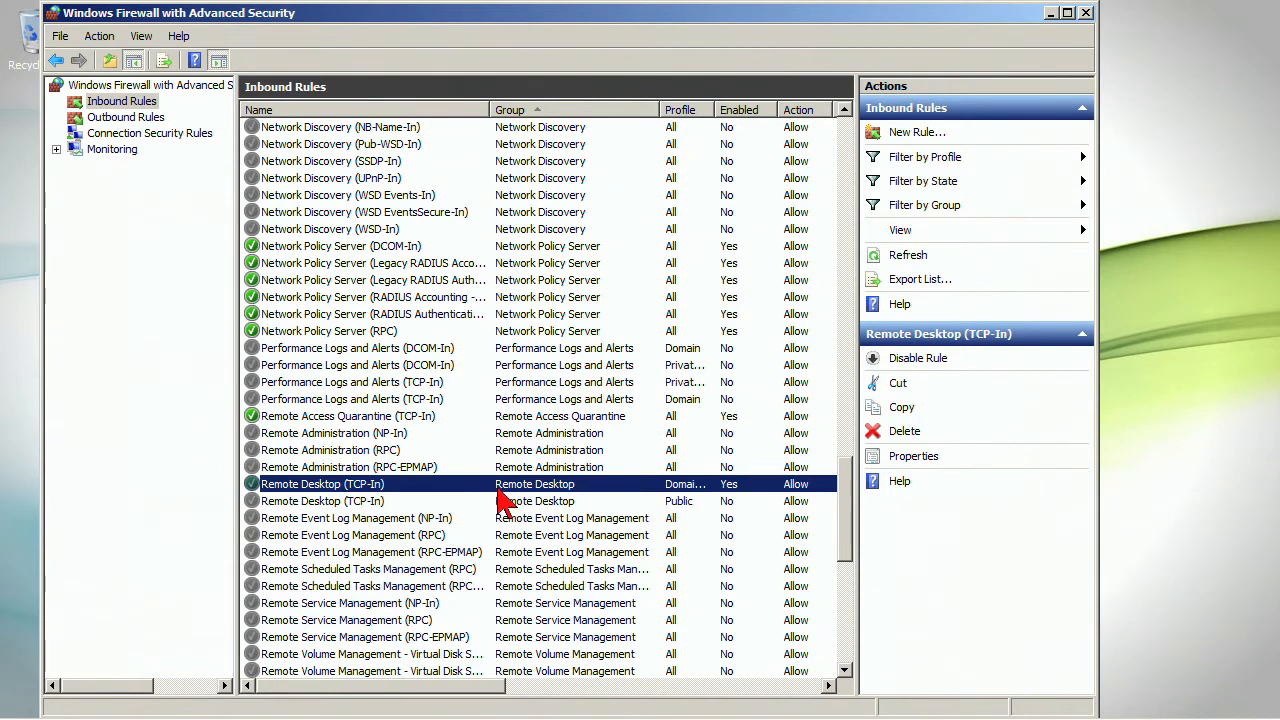
{"action": "right_click", "coordinate": [502, 490]}
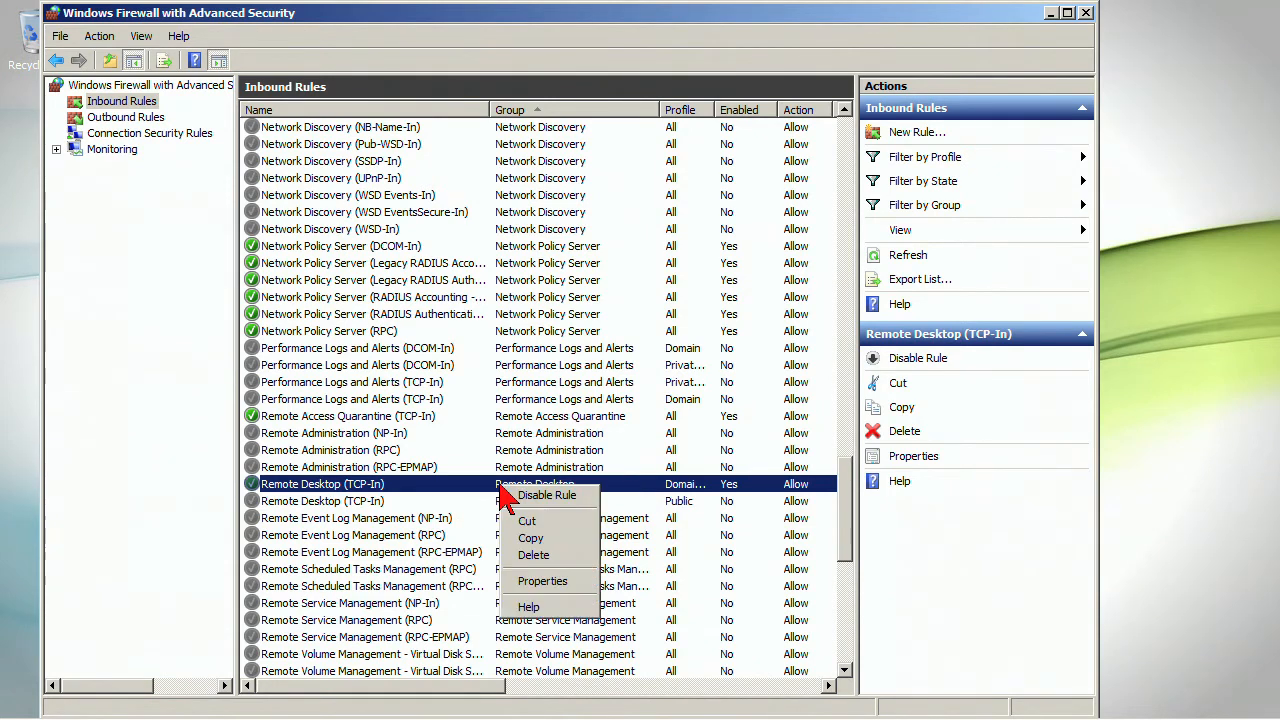
{"action": "left_click", "coordinate": [549, 586]}
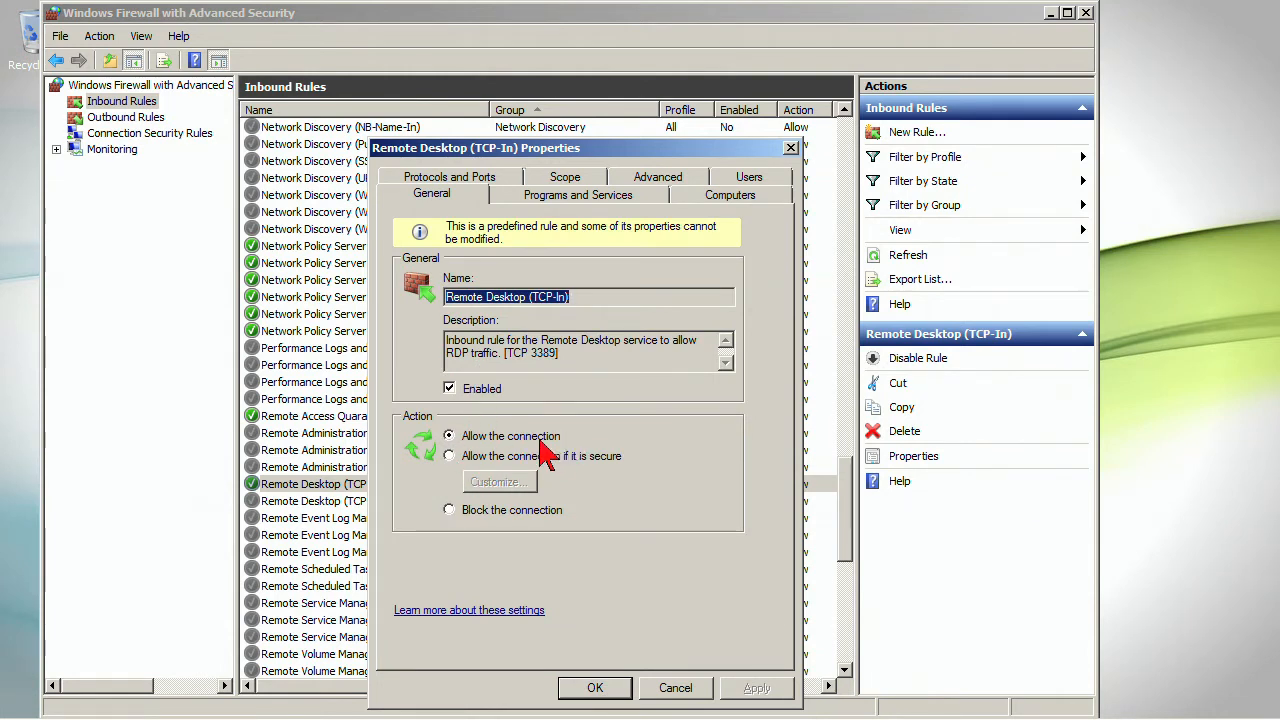
Set the Remote Desktop rule to allow the connection only if it is secure, keeping the authenticated and integrity-protected option.
{"action": "left_click", "coordinate": [450, 457]}
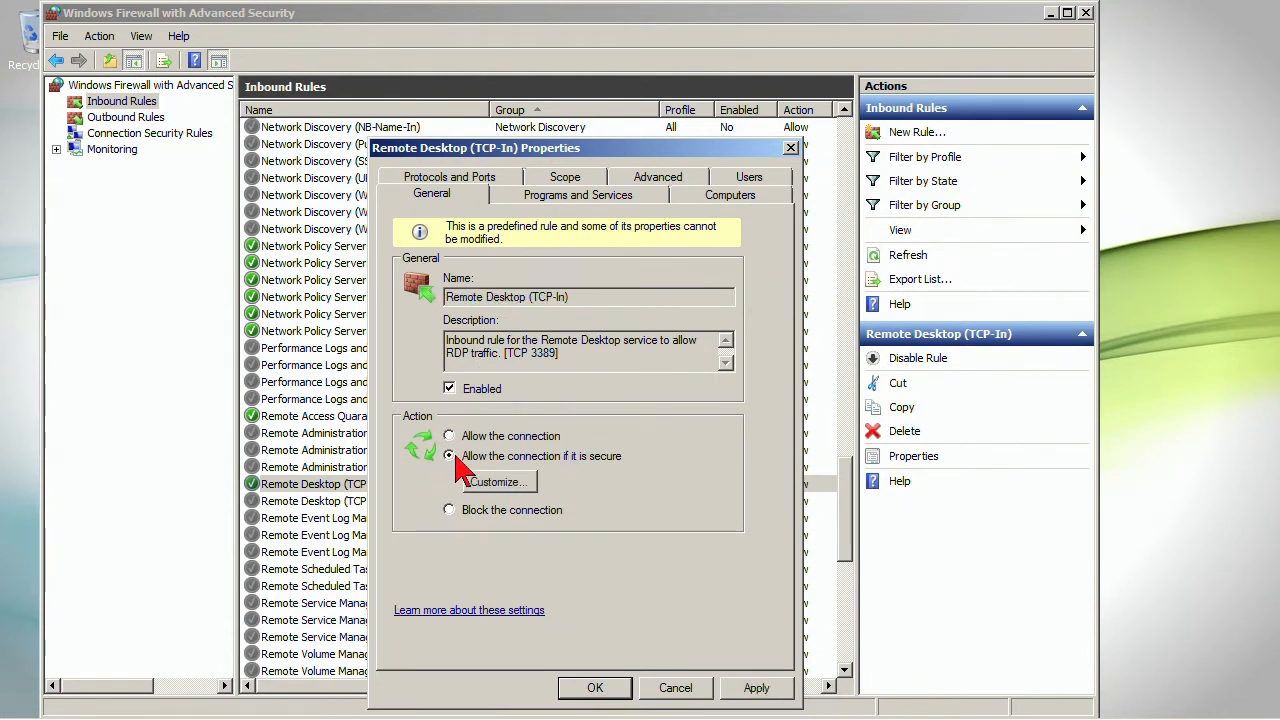
{"action": "left_click", "coordinate": [520, 485]}
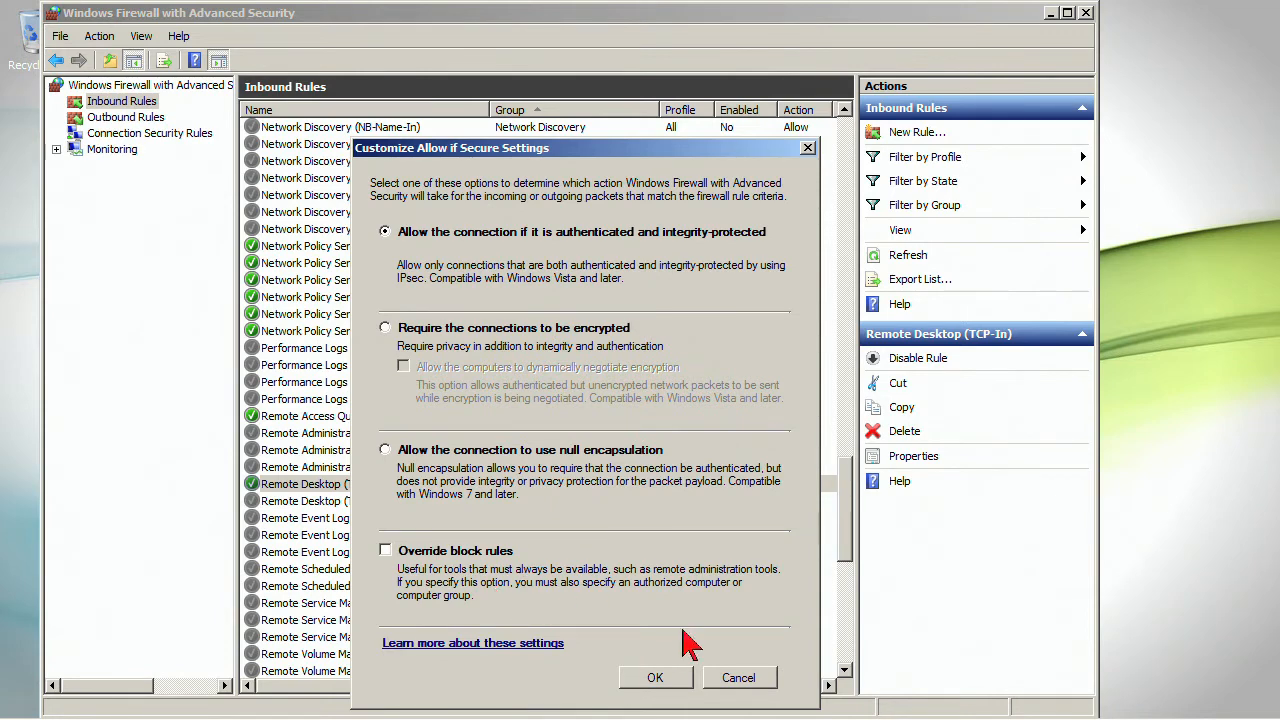
{"action": "left_click", "coordinate": [658, 676]}
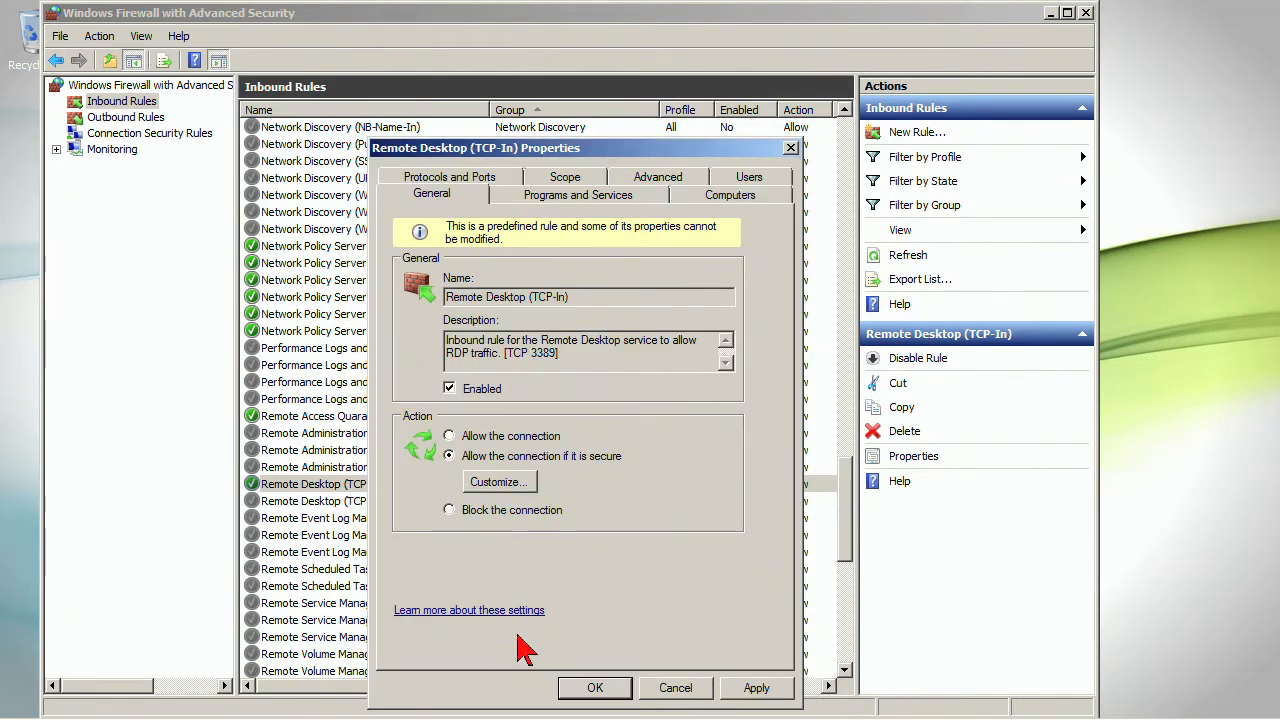
{"action": "mouse_move", "coordinate": [597, 716]}
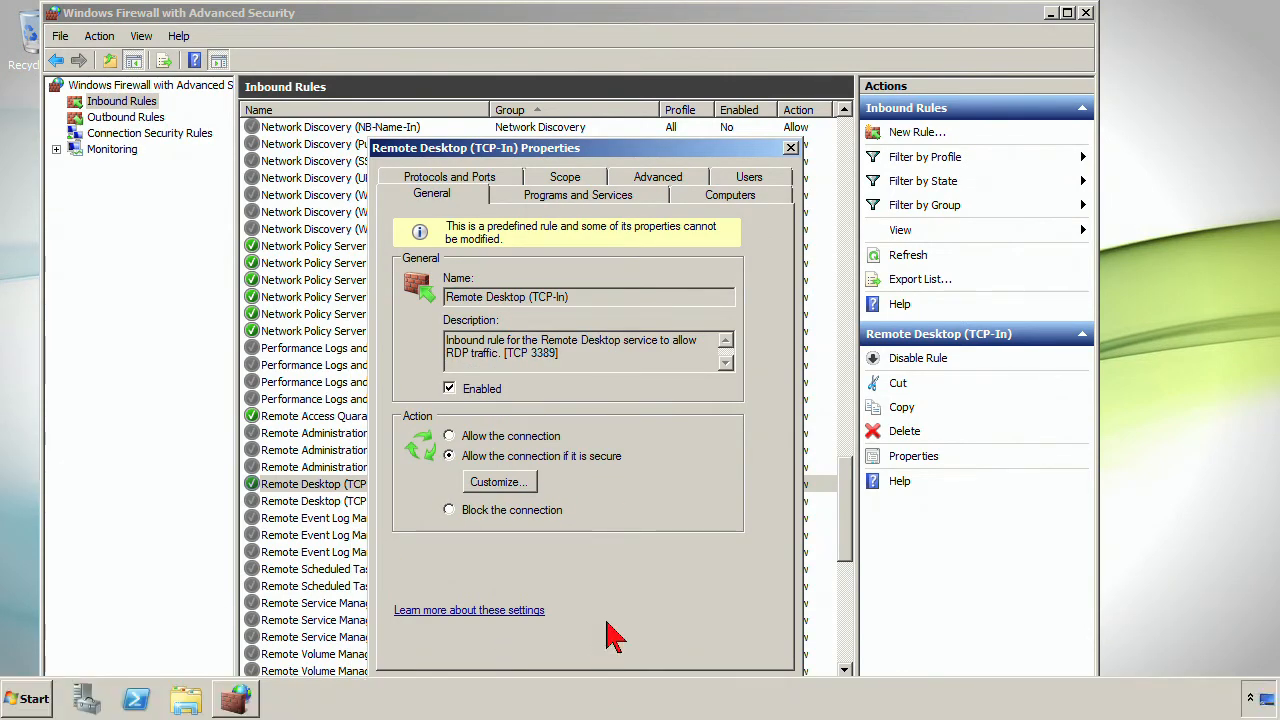
{"action": "left_click", "coordinate": [605, 684]}
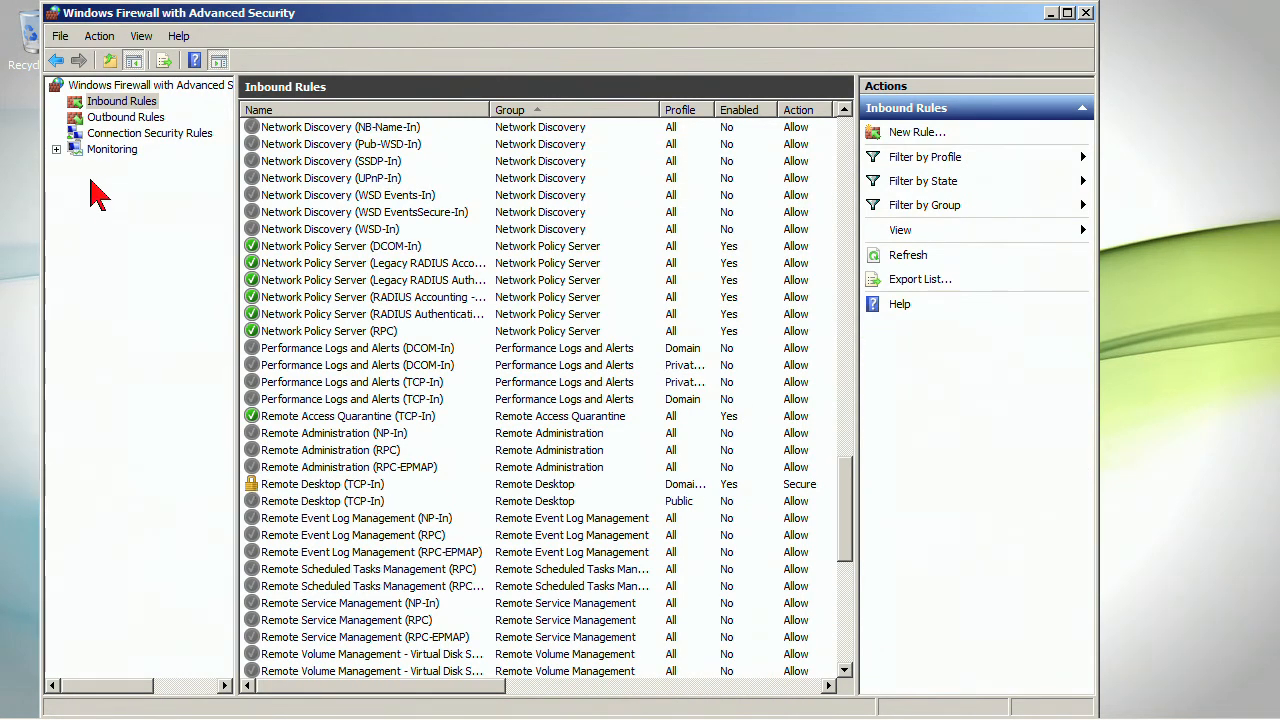
Start a new connection security rule of the Server-to-server type and proceed to its endpoints.
{"action": "left_click", "coordinate": [131, 137]}
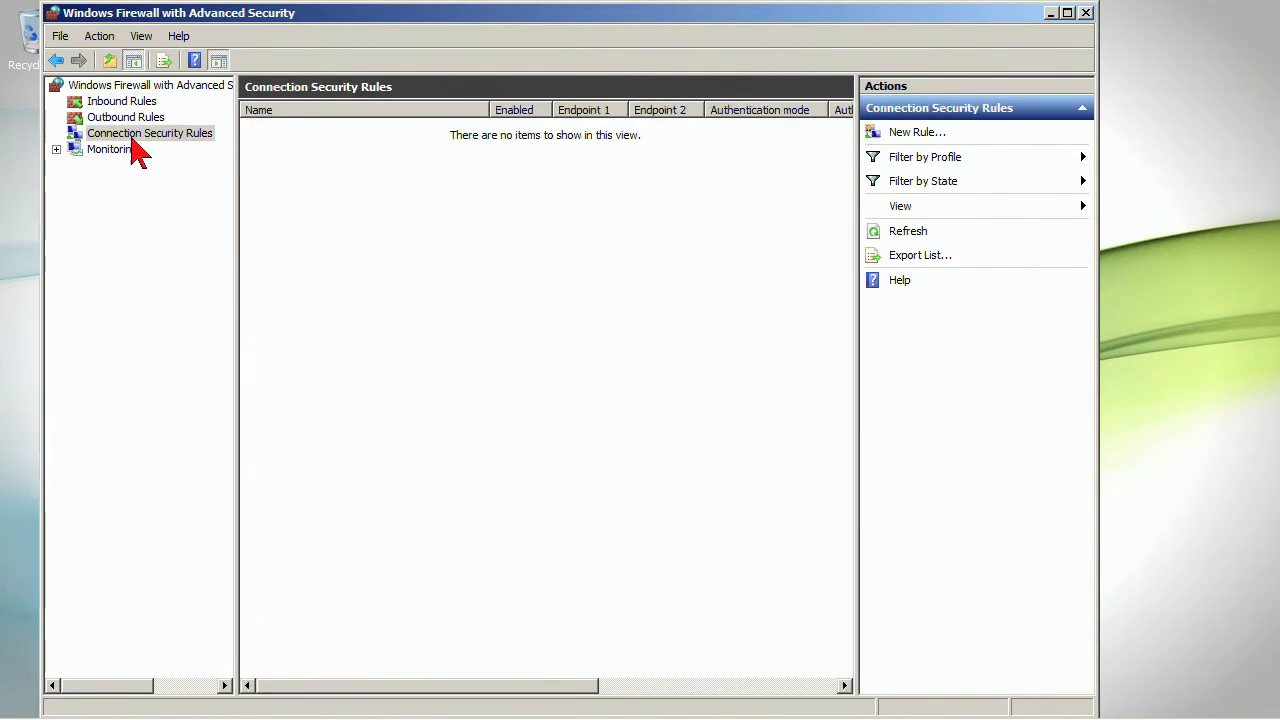
{"action": "right_click", "coordinate": [140, 148]}
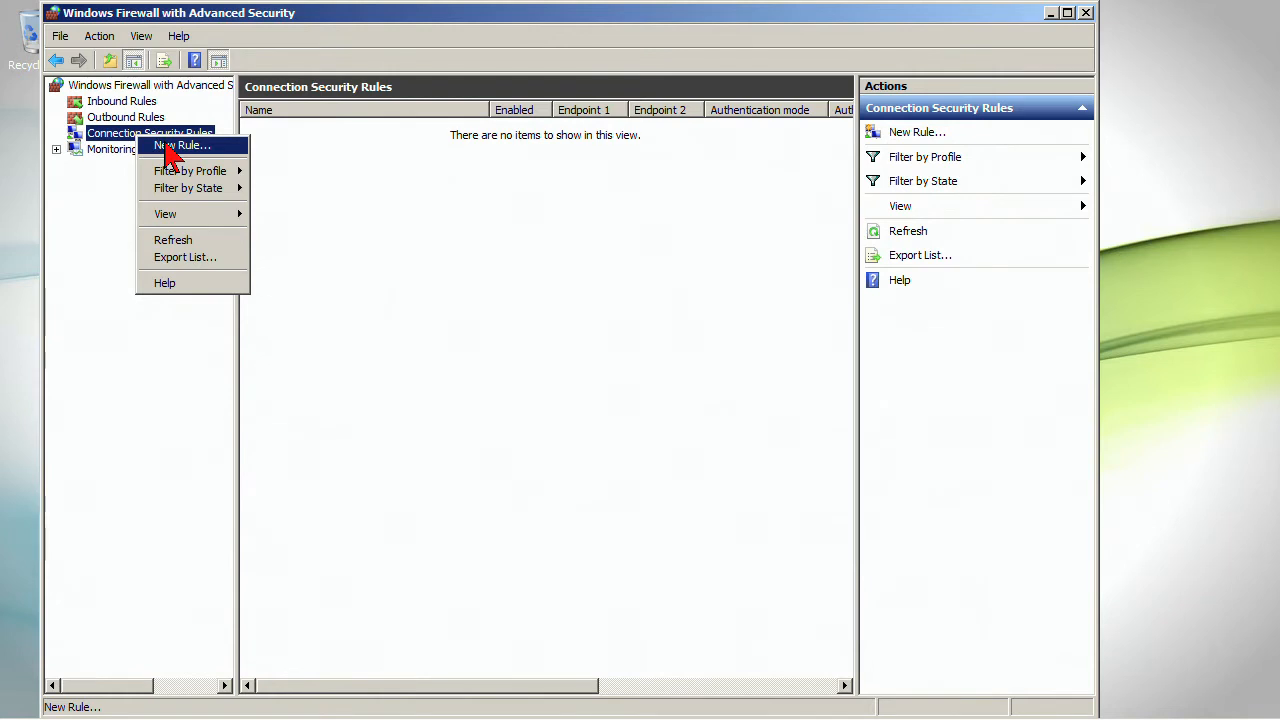
{"action": "left_click", "coordinate": [169, 146]}
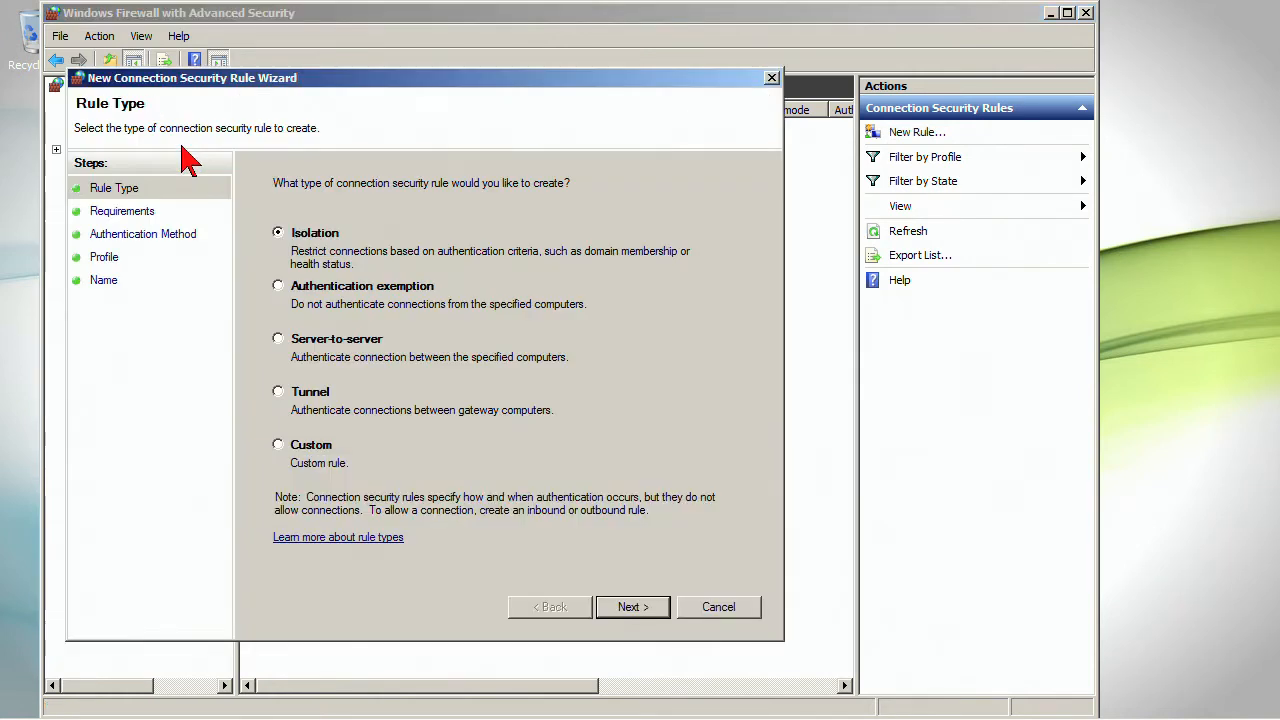
{"action": "left_click_drag", "start_coordinate": [303, 79], "coordinate": [350, 75]}
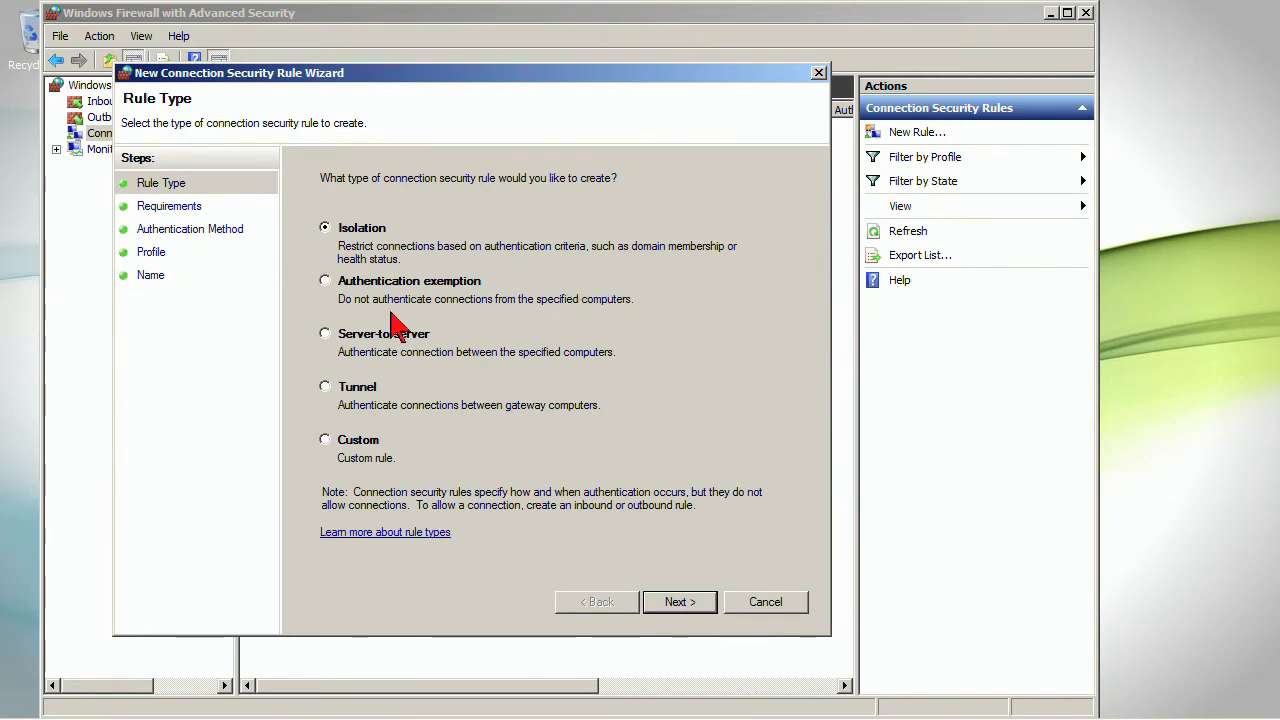
{"action": "left_click", "coordinate": [327, 336]}
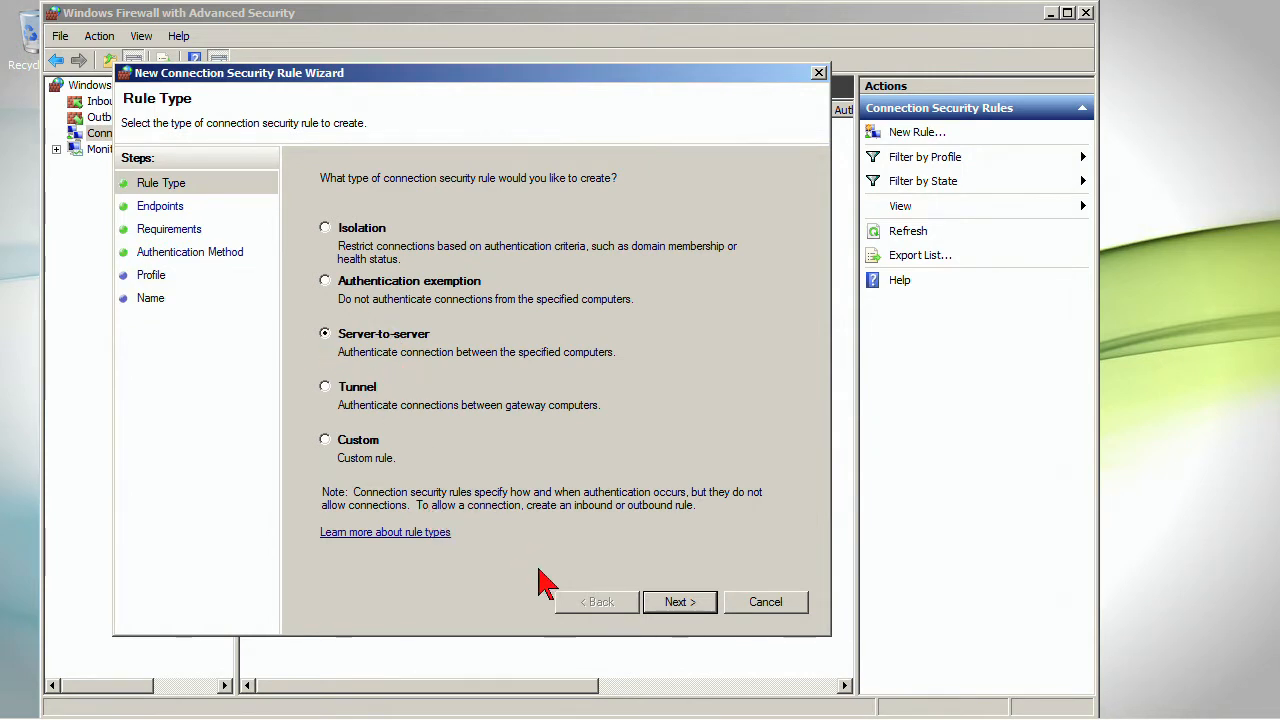
{"action": "left_click", "coordinate": [686, 603]}
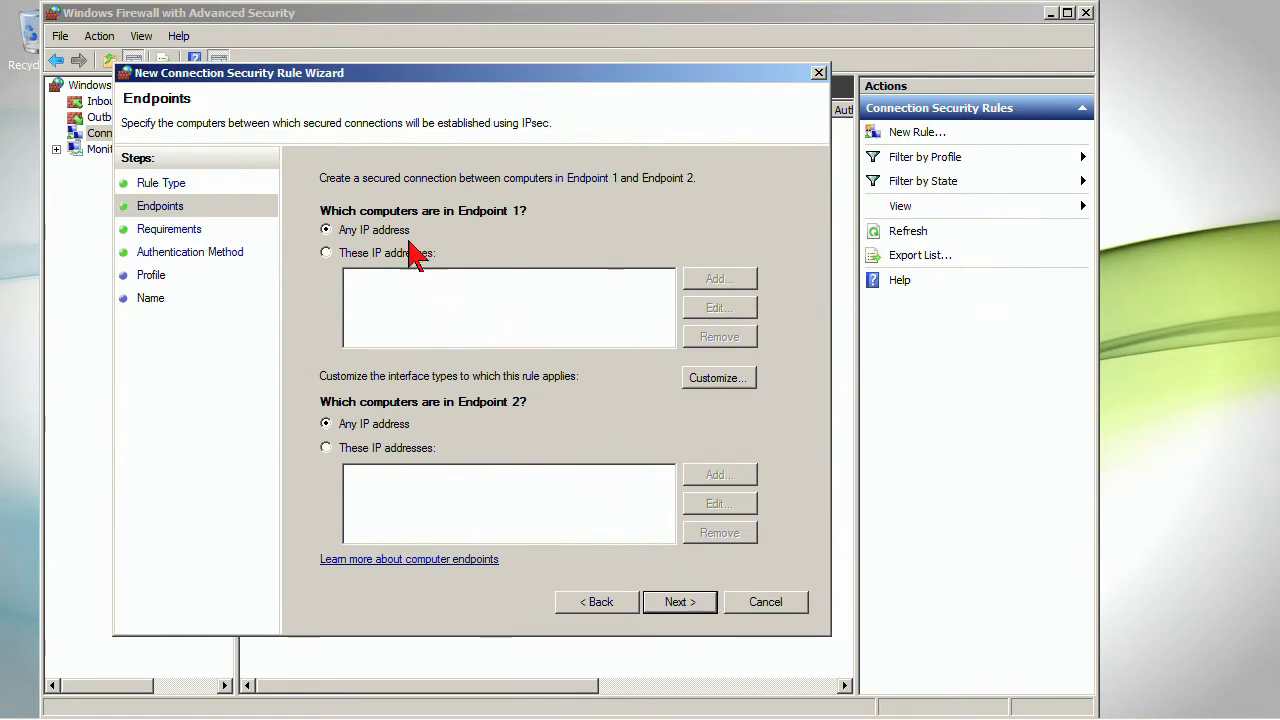
Limit Endpoint 1 to specific IP addresses and enter 192.168.1.50 as the address to match.
{"action": "left_click", "coordinate": [336, 254]}
{"action": "left_click", "coordinate": [709, 284]}
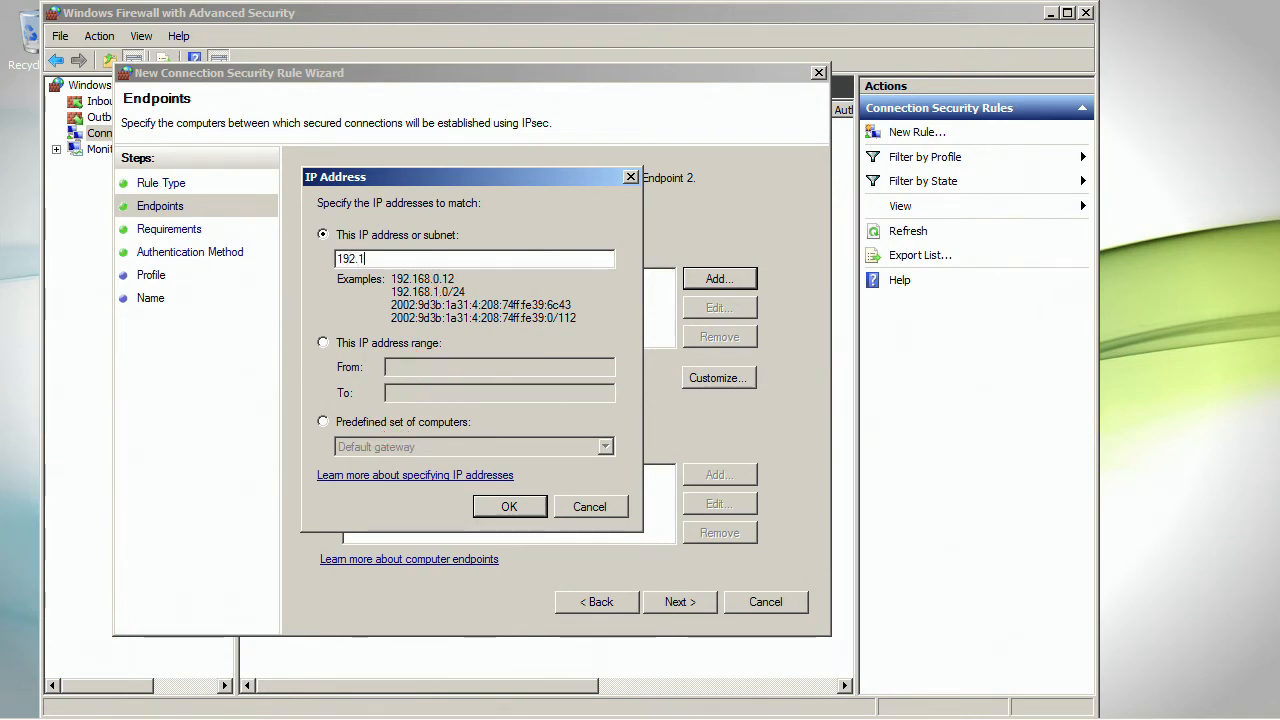
{"action": "type", "text": "192.168.1.50"}
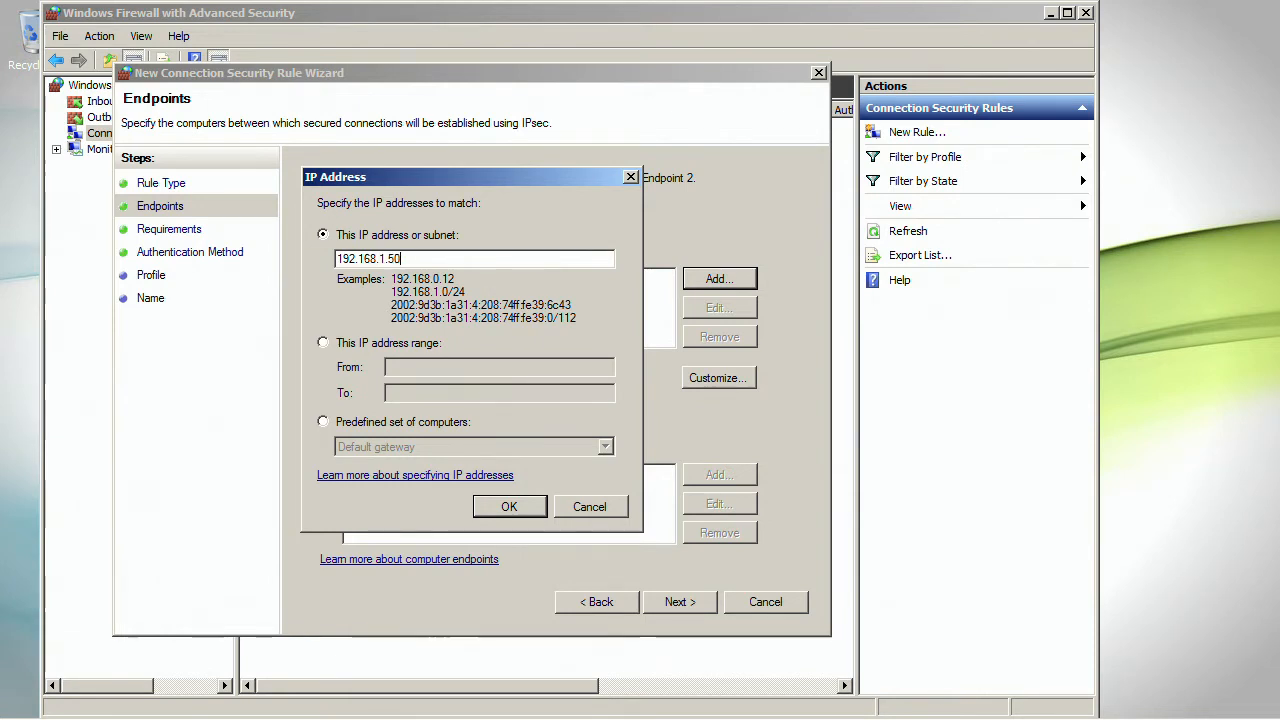
{"action": "left_click", "coordinate": [360, 424]}
{"action": "left_click", "coordinate": [471, 445]}
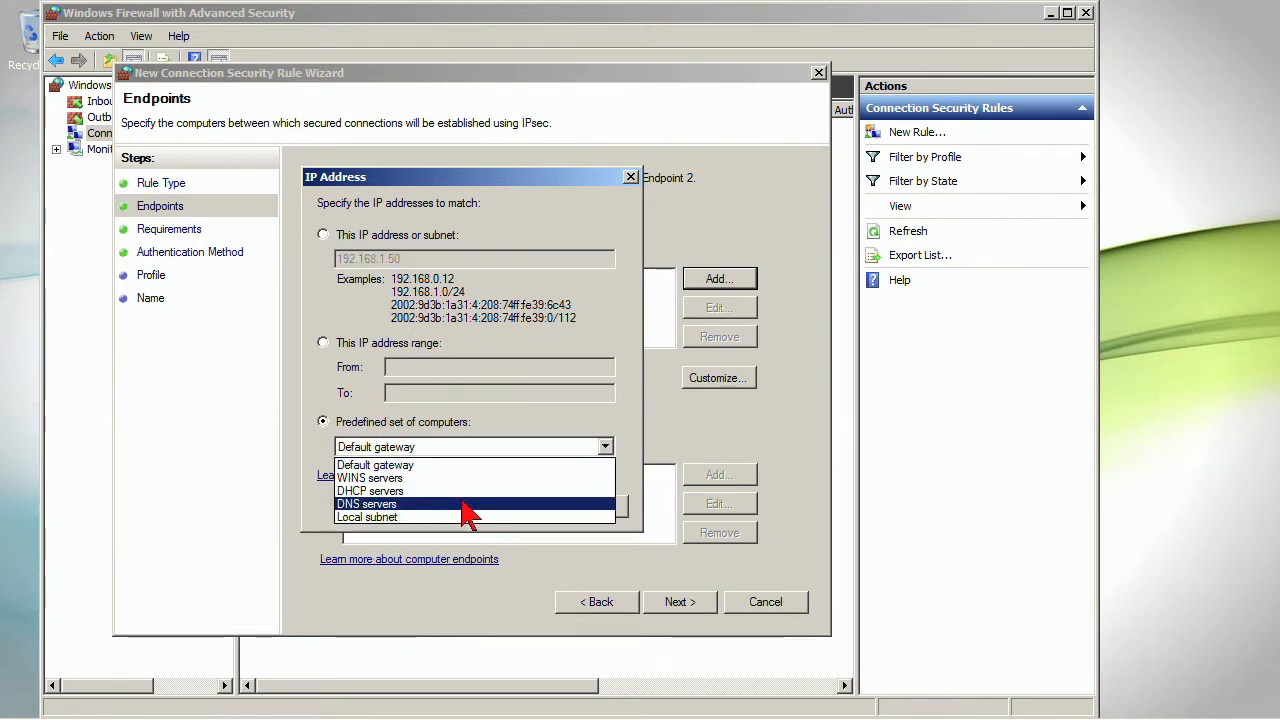
{"action": "left_click", "coordinate": [466, 464]}
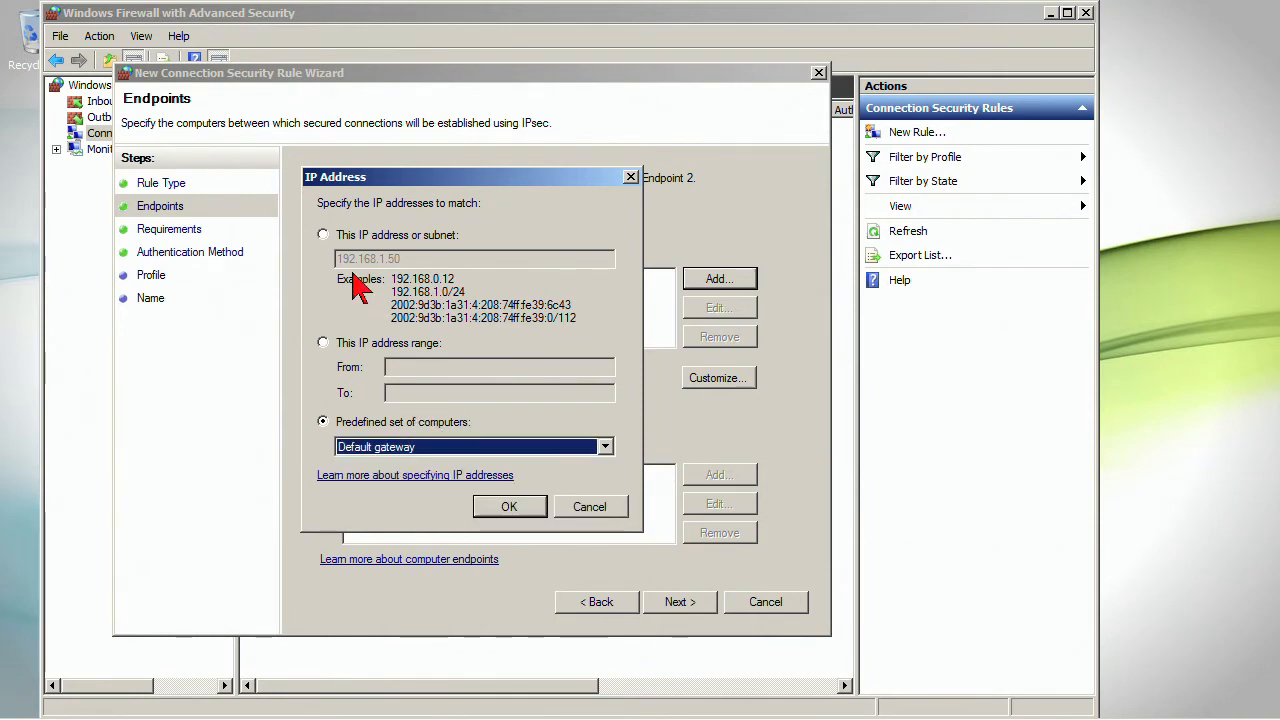
{"action": "left_click", "coordinate": [323, 235]}
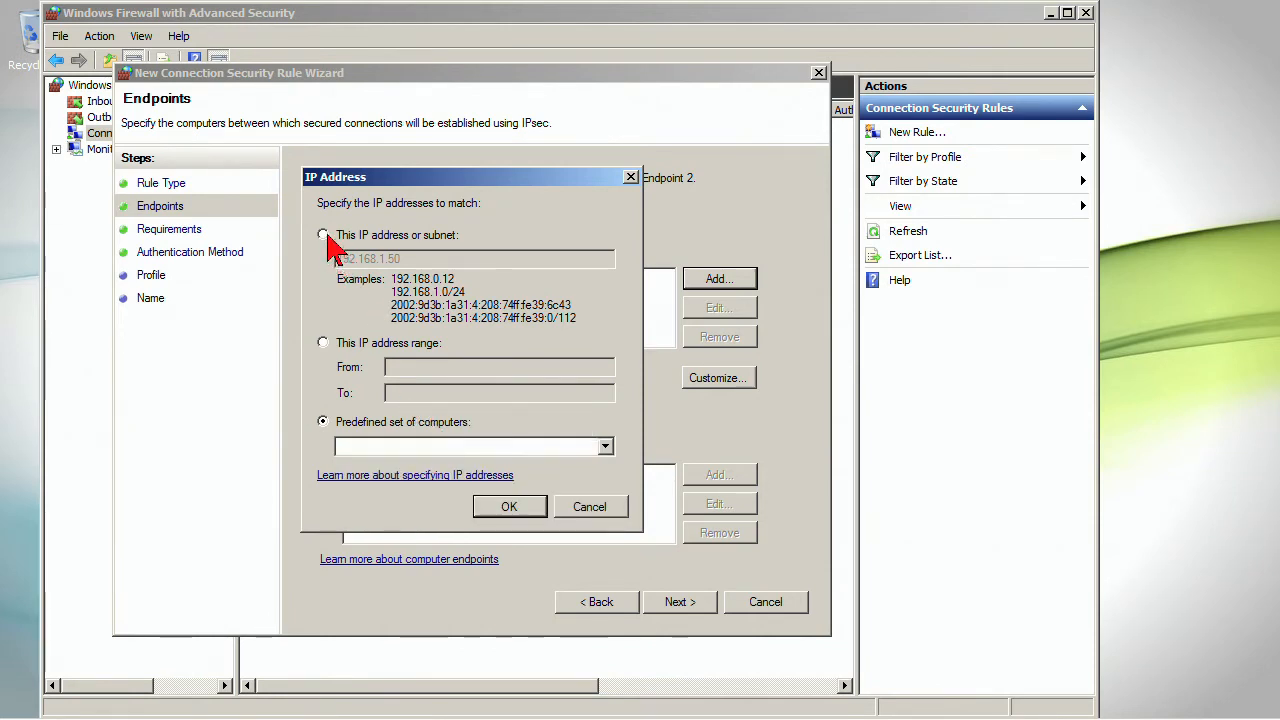
Confirm the Endpoint 1 address and limit Endpoint 2 to the predefined Local subnet computers.
{"action": "left_click", "coordinate": [510, 508]}
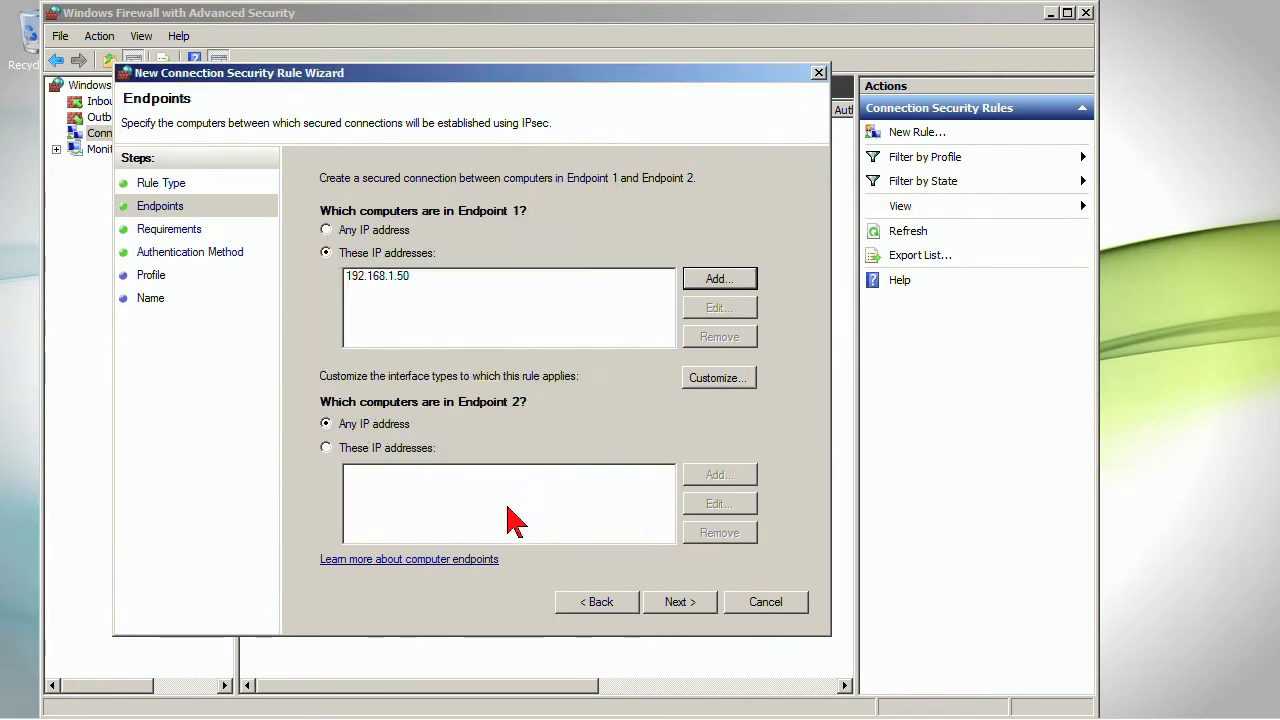
{"action": "left_click", "coordinate": [367, 449]}
{"action": "left_click", "coordinate": [712, 476]}
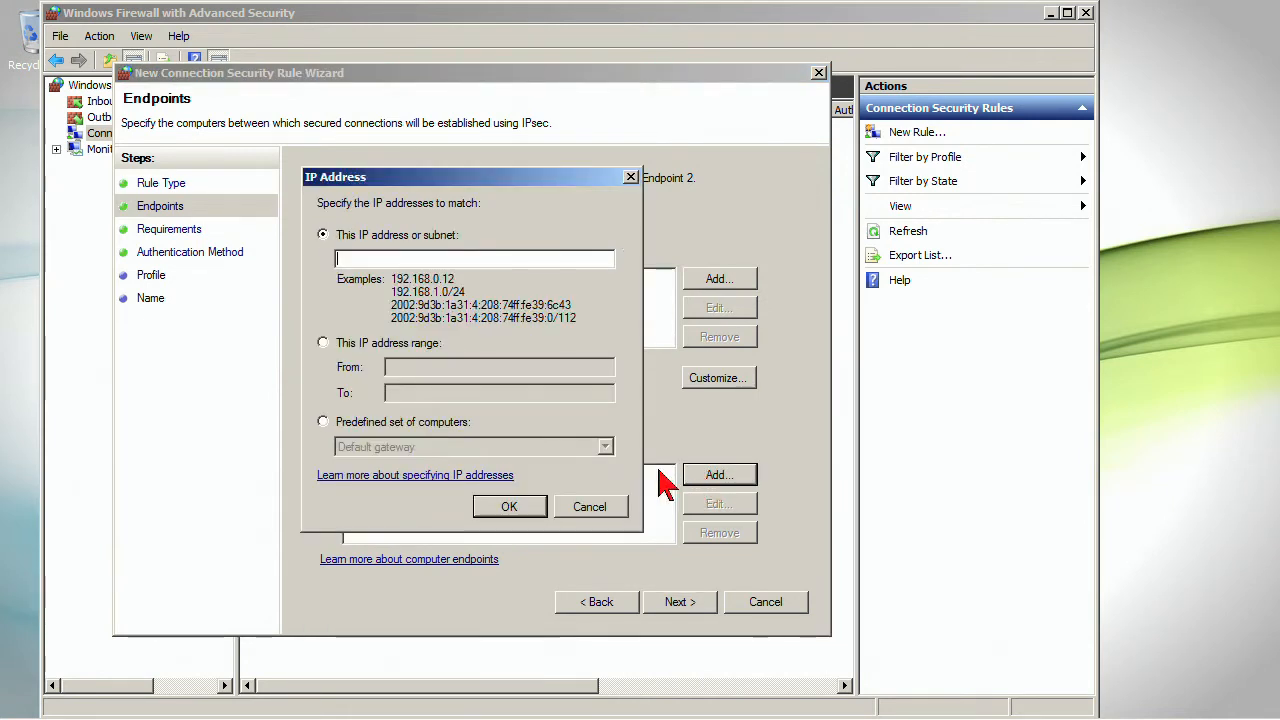
{"action": "left_click", "coordinate": [397, 423]}
{"action": "left_click", "coordinate": [408, 447]}
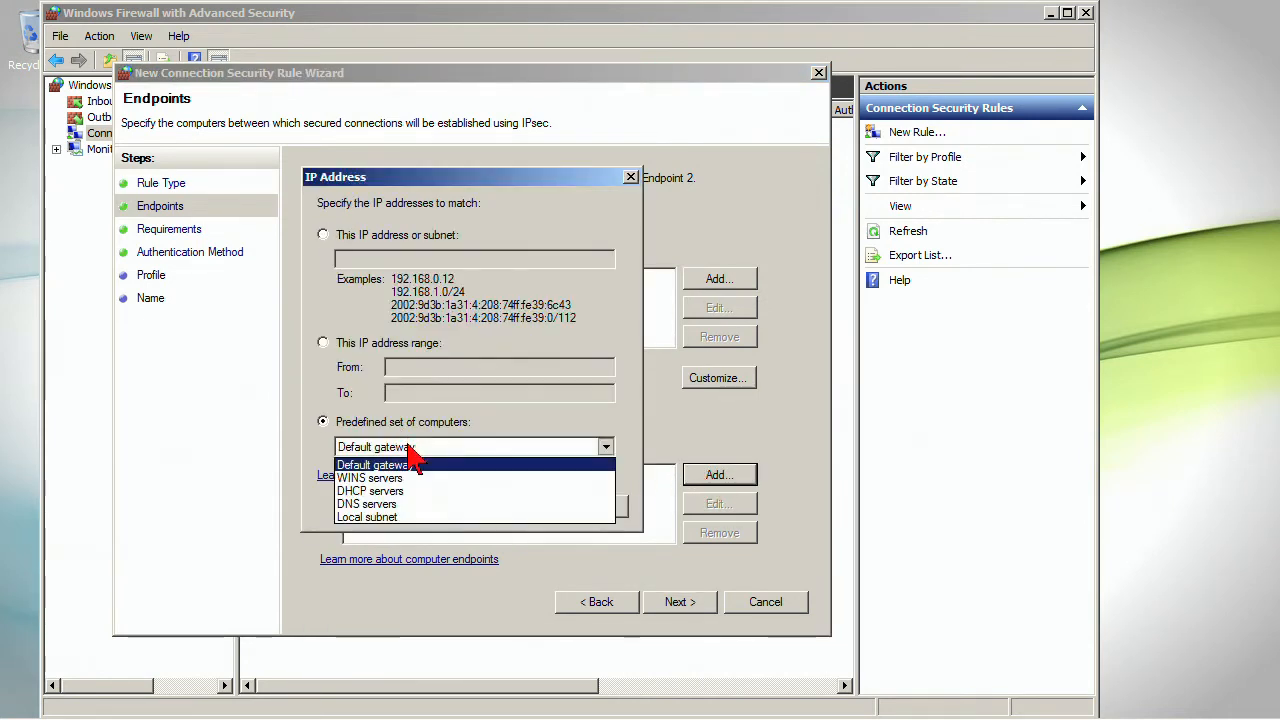
{"action": "left_click", "coordinate": [386, 518]}
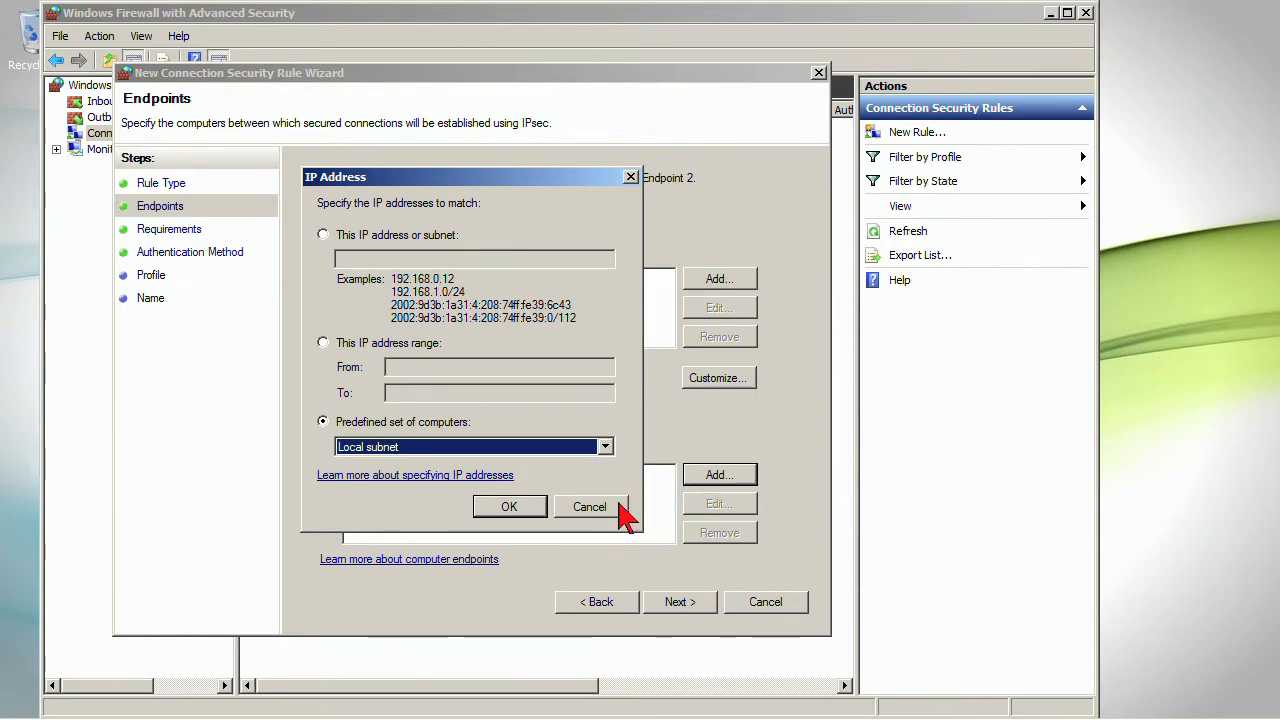
{"action": "left_click", "coordinate": [509, 507]}
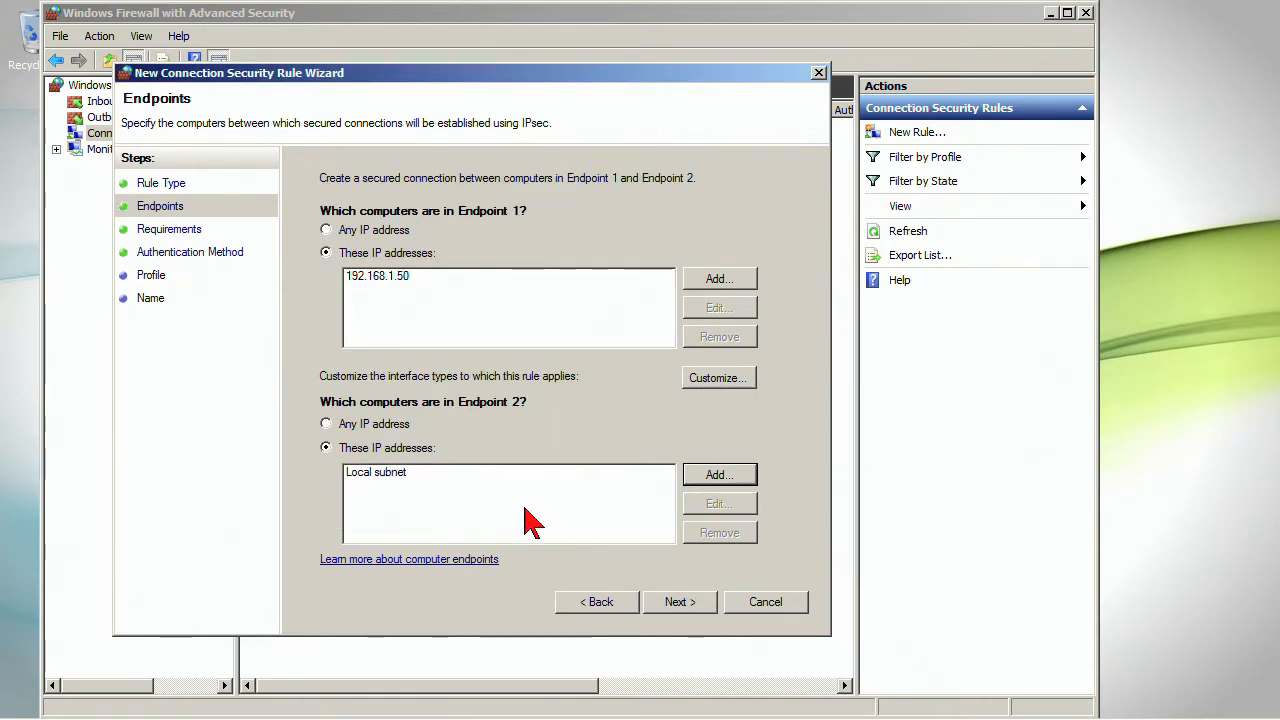
Accept the endpoints and keep authentication required for inbound and requested for outbound connections.
{"action": "left_click", "coordinate": [677, 603]}
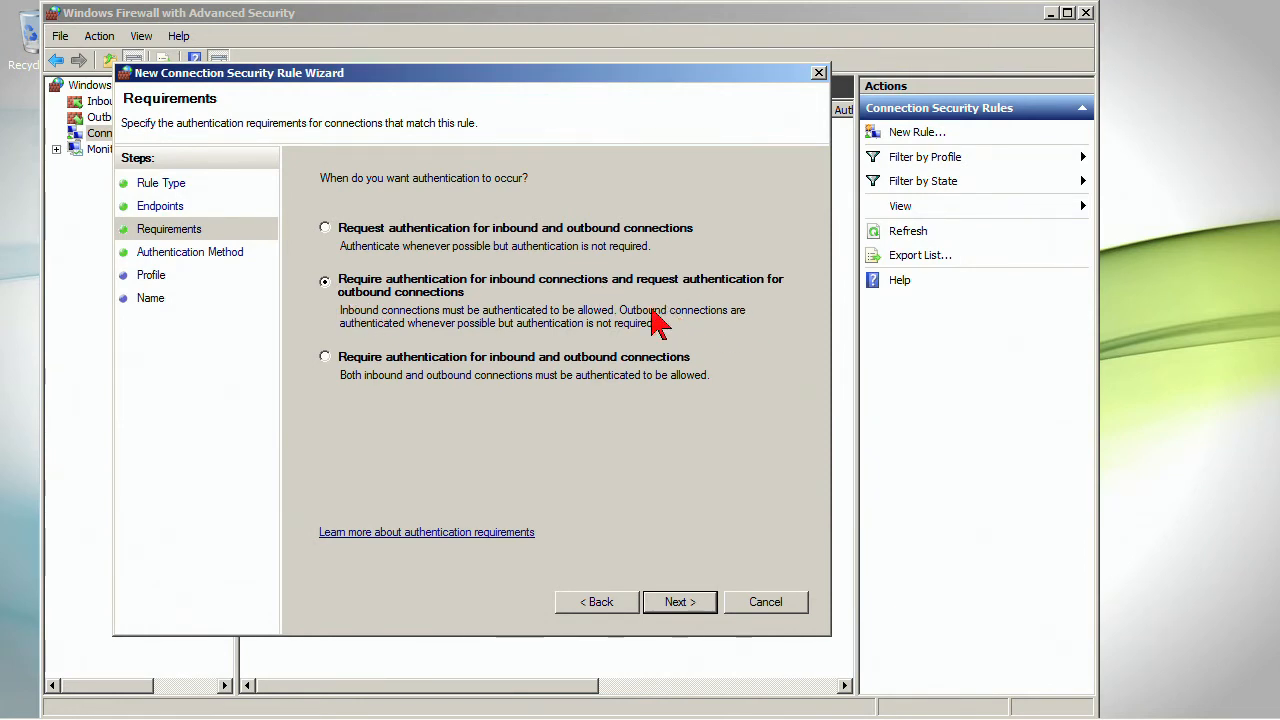
{"action": "left_click", "coordinate": [680, 603]}
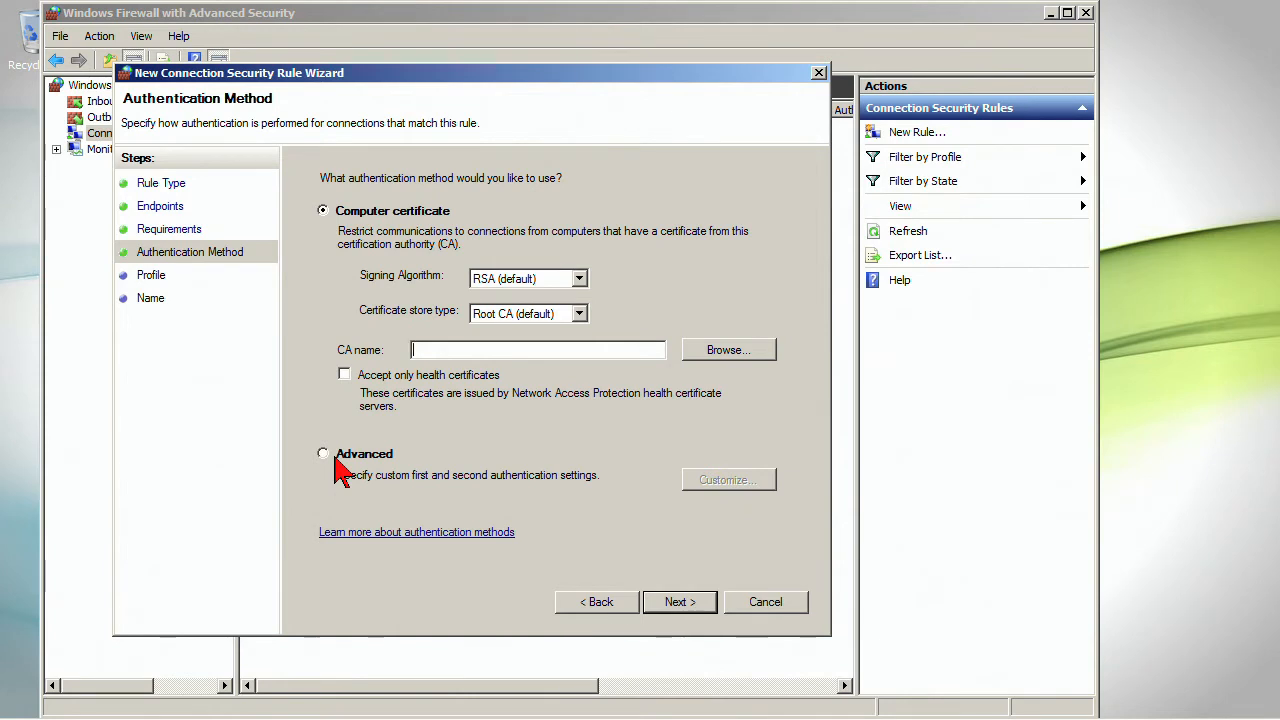
Review the signing algorithm and certificate store type options for computer certificate authentication, keeping RSA and Root CA.
{"action": "left_click", "coordinate": [564, 279]}
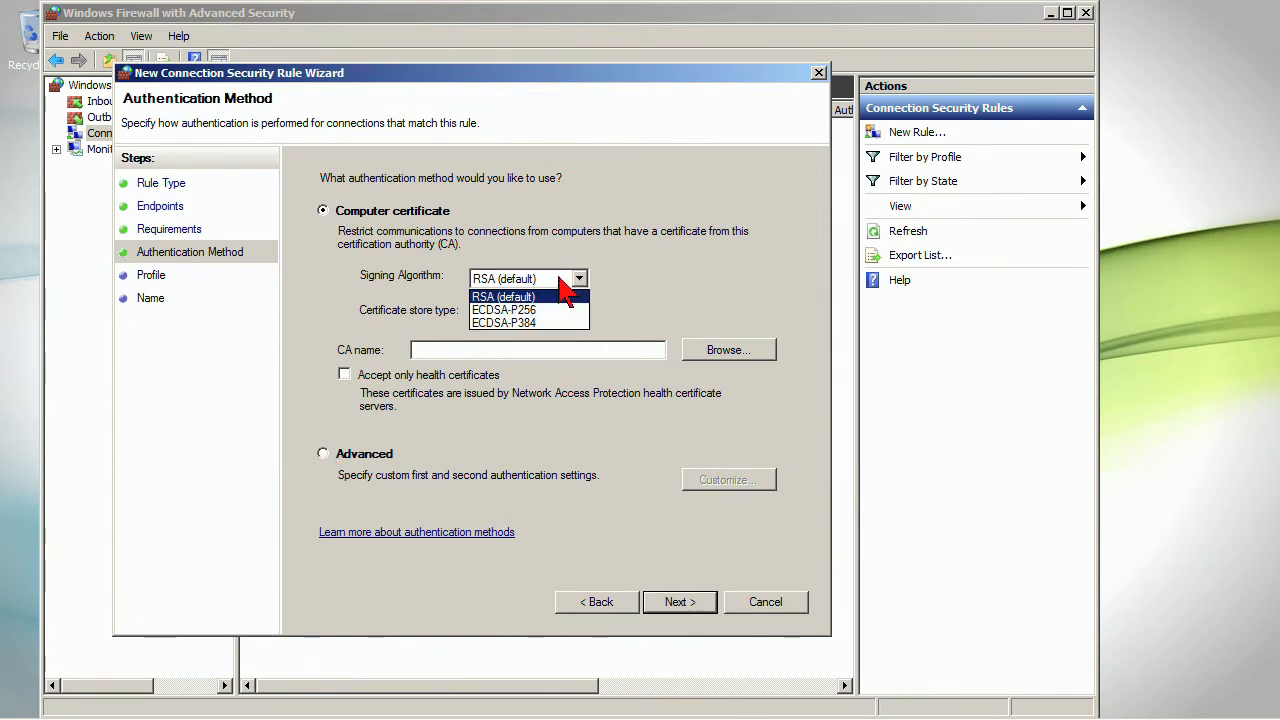
{"action": "left_click", "coordinate": [560, 279]}
{"action": "left_click", "coordinate": [555, 313]}
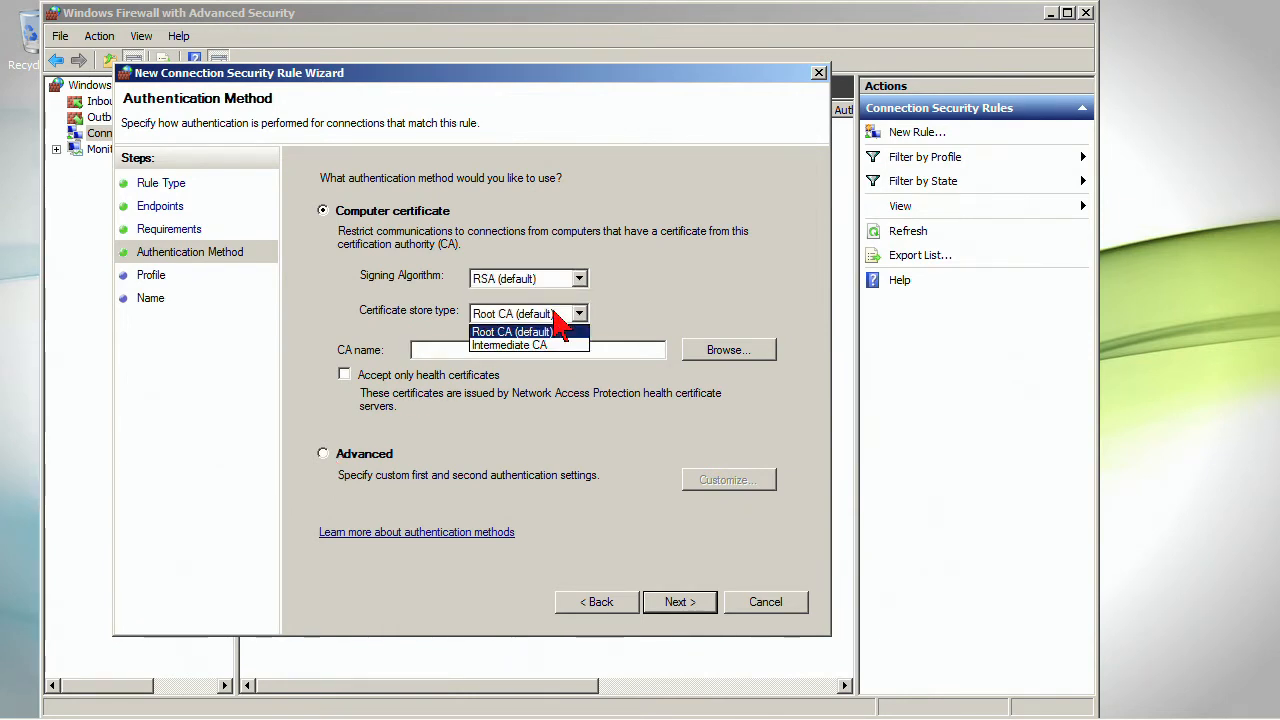
{"action": "left_click", "coordinate": [560, 332]}
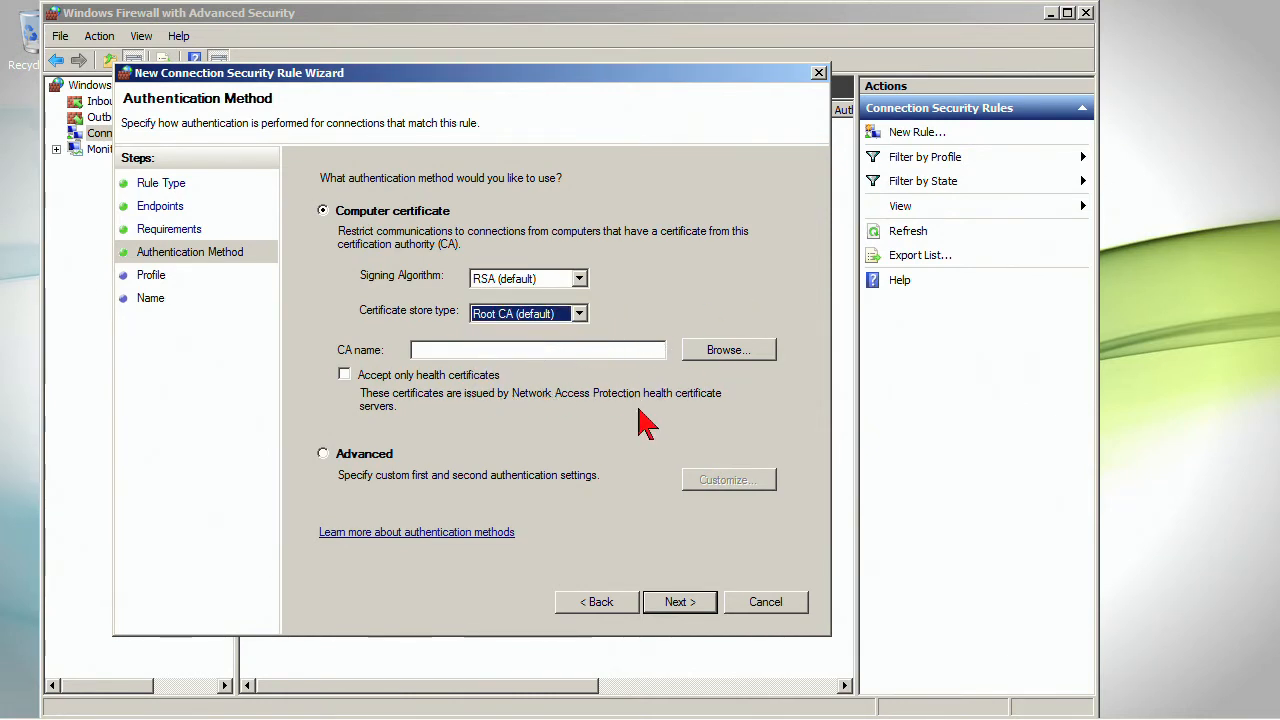
Choose advanced authentication with Computer (Kerberos V5) as the first authentication method and proceed to the profiles.
{"action": "left_click", "coordinate": [365, 458]}
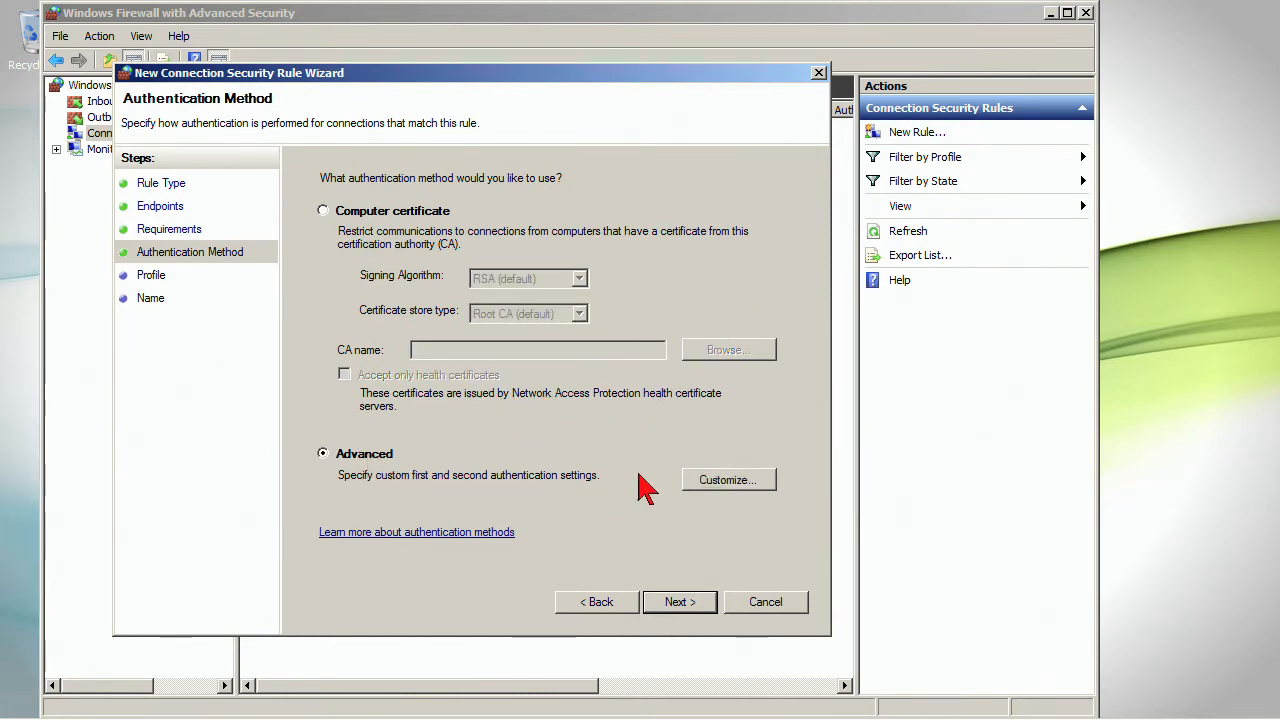
{"action": "left_click", "coordinate": [730, 482]}
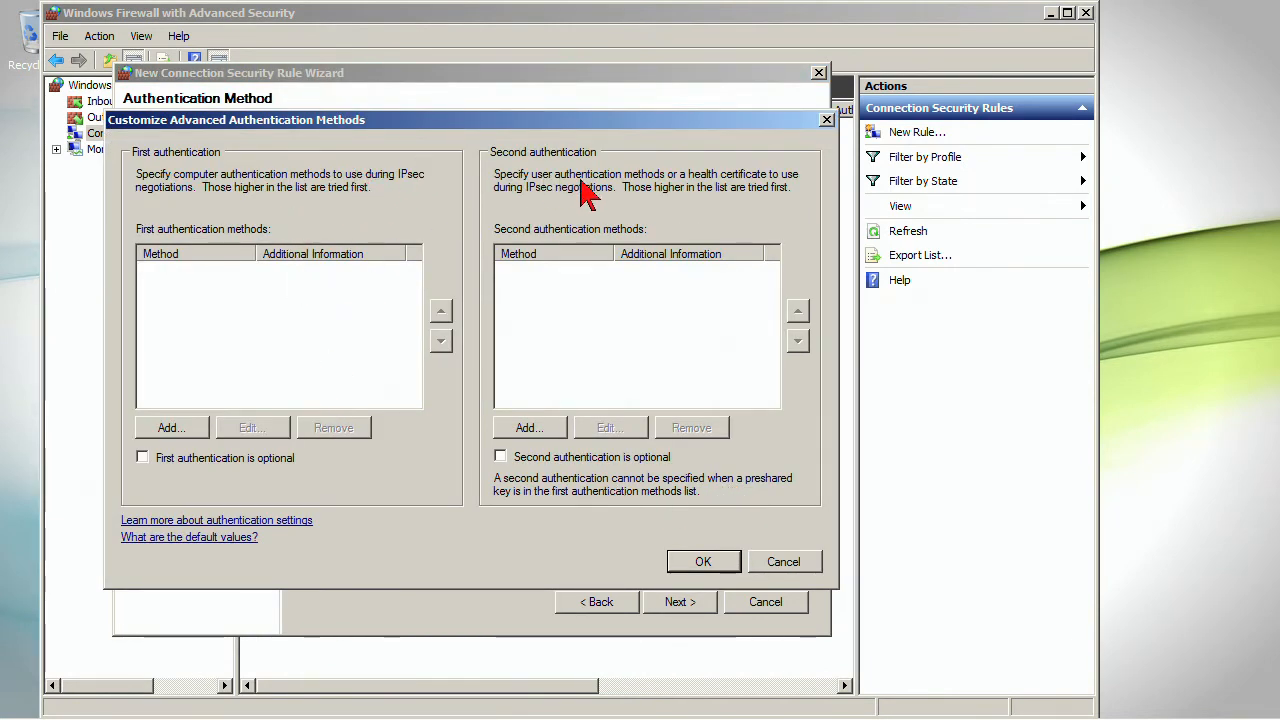
{"action": "left_click", "coordinate": [168, 431]}
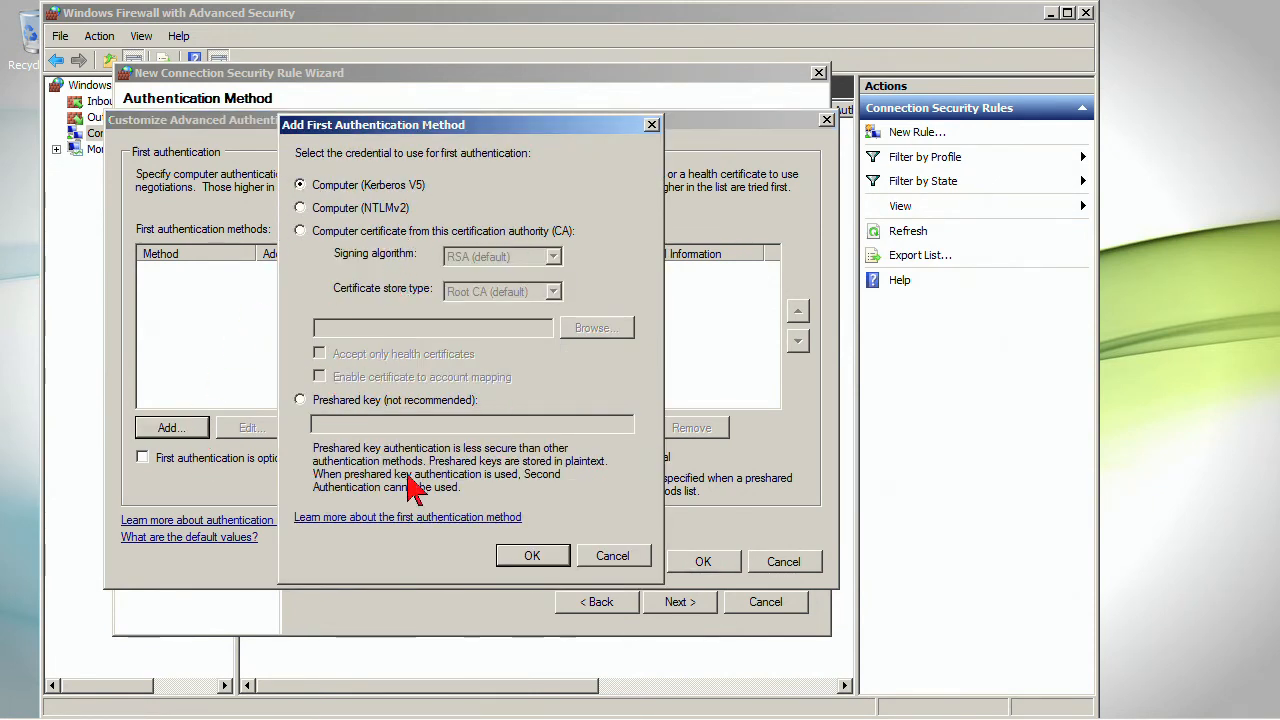
{"action": "left_click", "coordinate": [532, 557]}
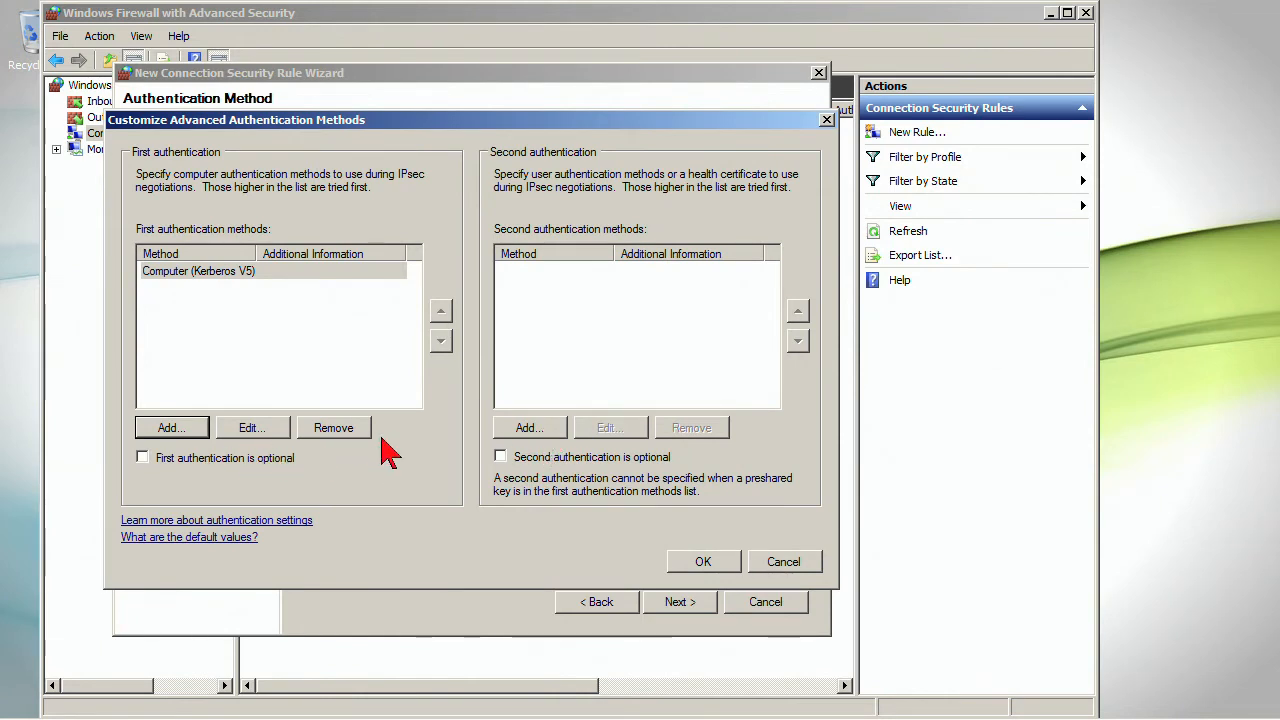
{"action": "left_click", "coordinate": [712, 562]}
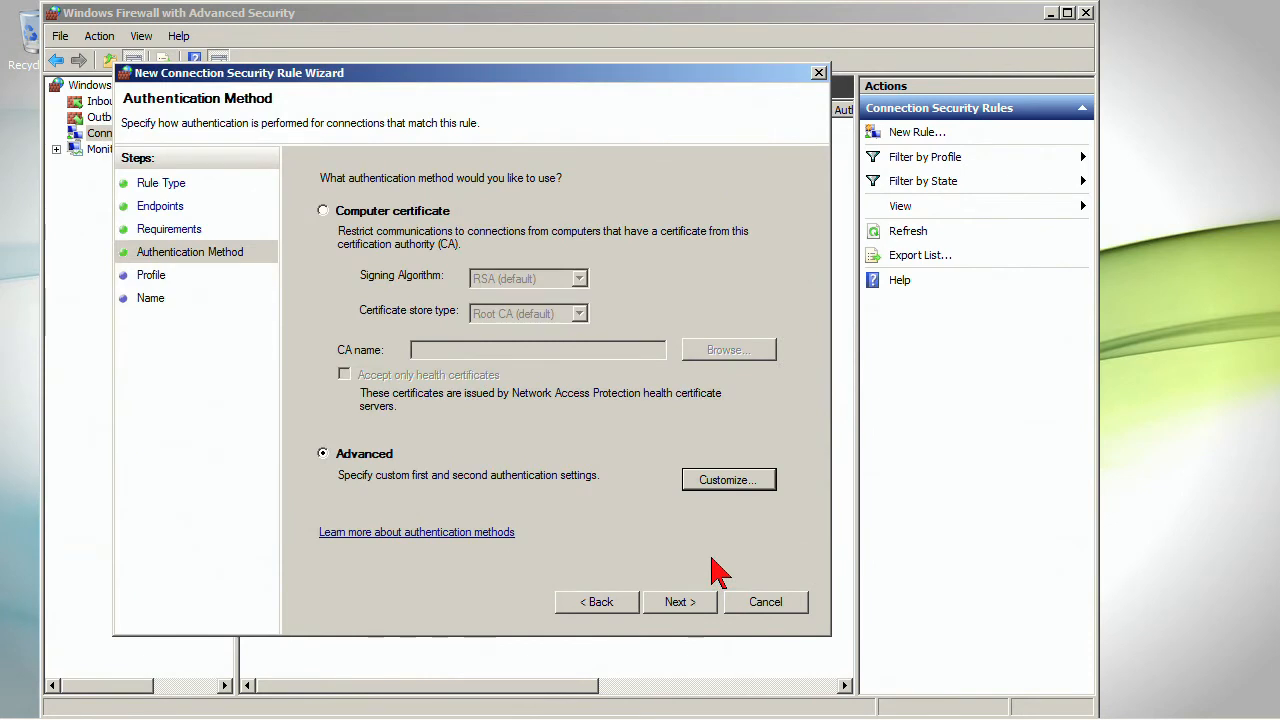
{"action": "left_click", "coordinate": [680, 605]}
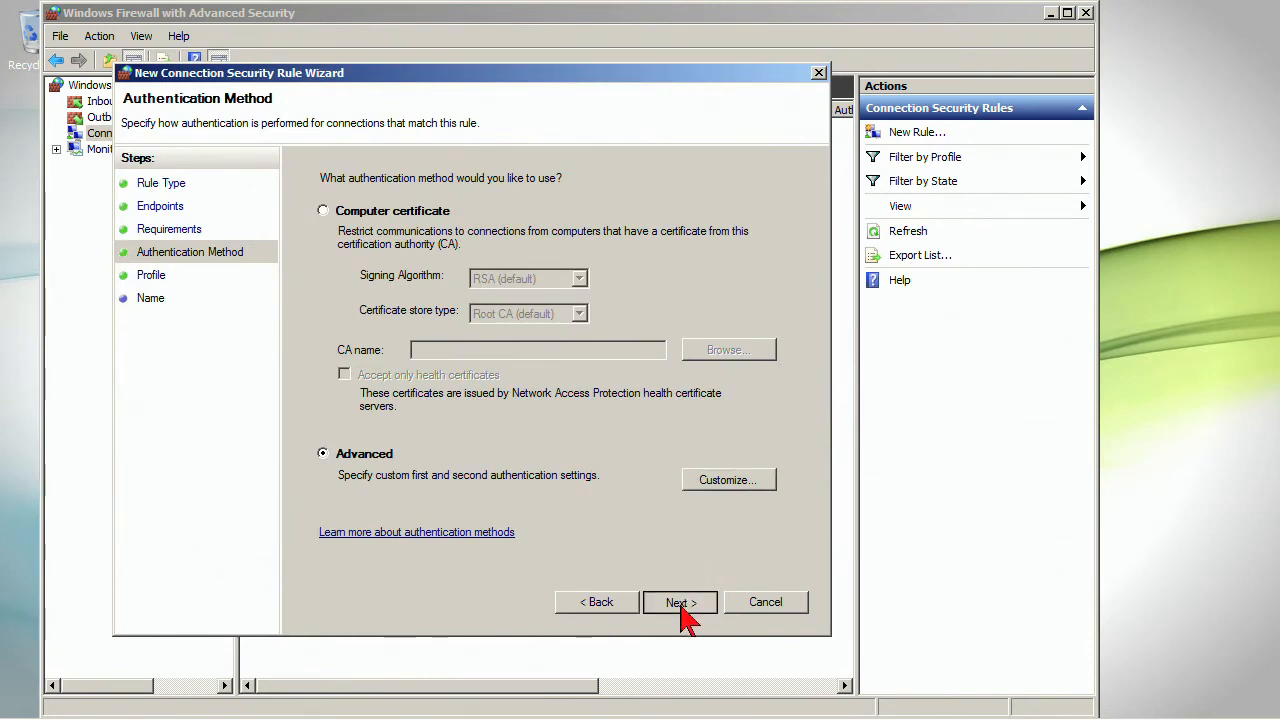
Apply the connection security rule to the Domain profile only by excluding the Private and Public profiles.
{"action": "left_click", "coordinate": [322, 274]}
{"action": "left_click", "coordinate": [322, 320]}
{"action": "left_click", "coordinate": [680, 604]}
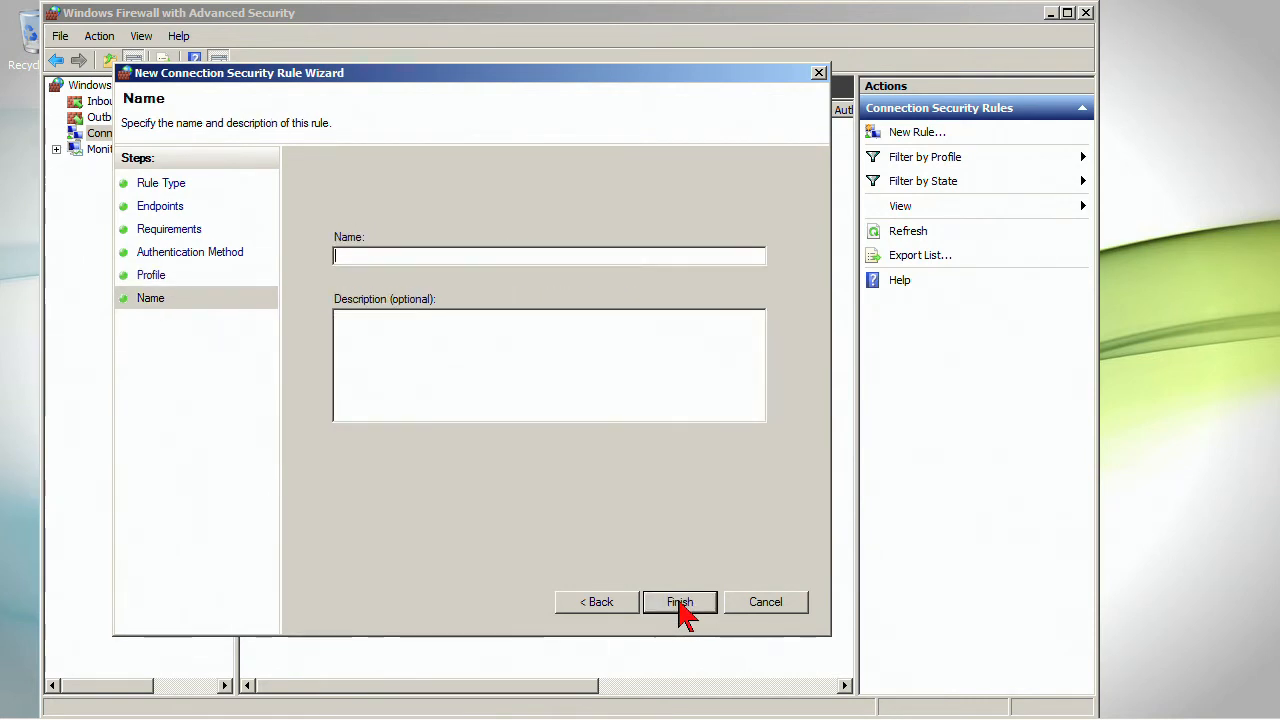
Name the rule "Secure RDP Traffic Local Subnet" and finish creating it.
{"action": "type", "text": "S"}
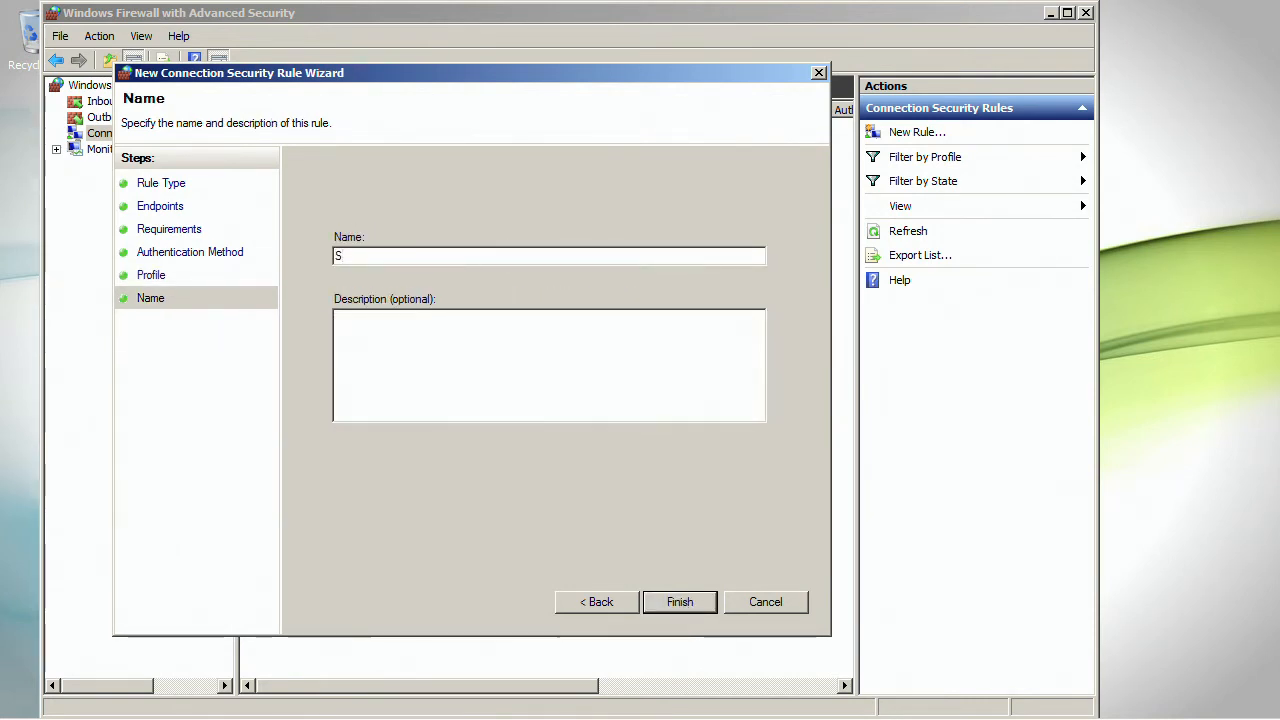
{"action": "type", "text": "ecure RDP Traffic Local Subnet"}
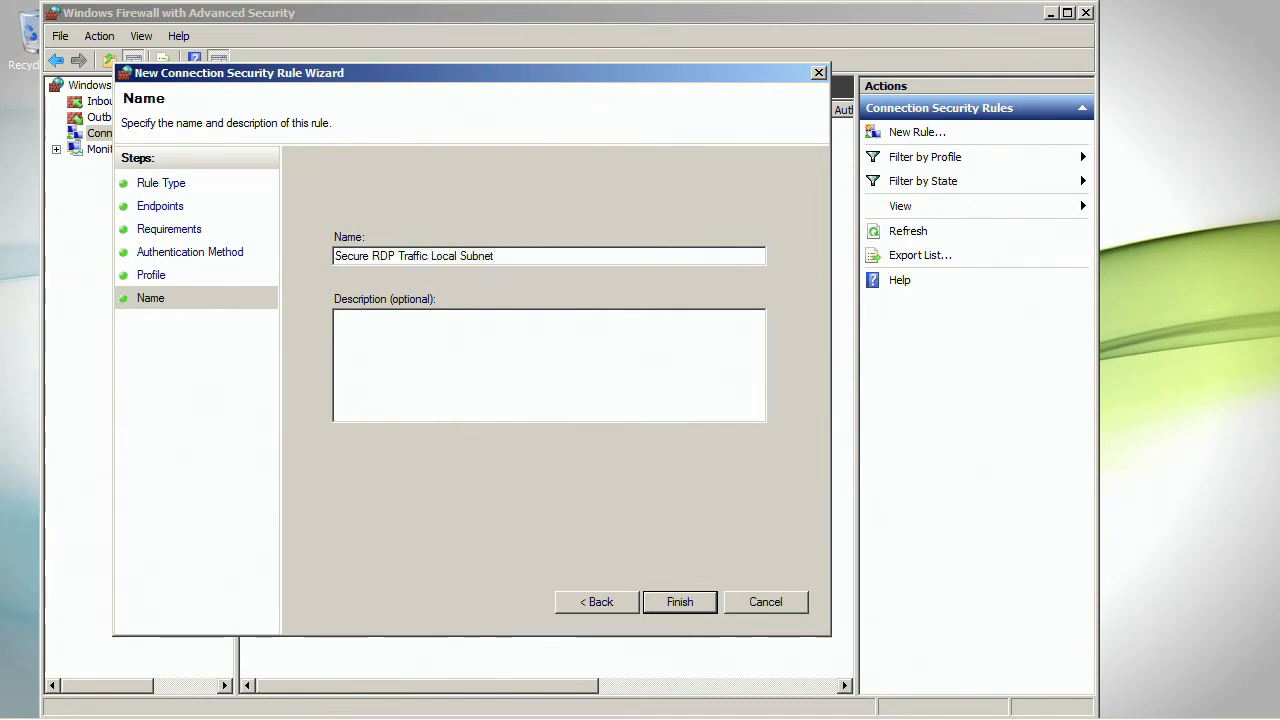
{"action": "left_click", "coordinate": [662, 603]}
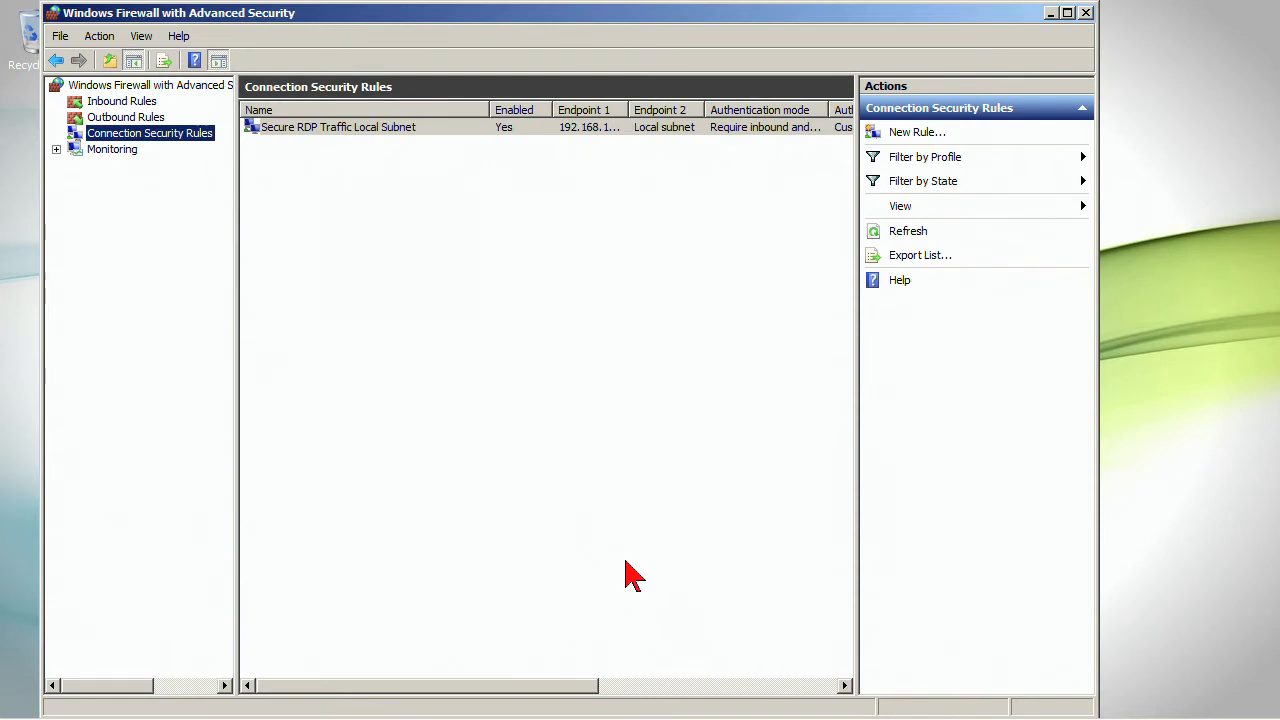
Widen the Endpoint 1 column and open the properties of the Secure RDP Traffic Local Subnet rule.
{"action": "left_click_drag", "start_coordinate": [629, 111], "coordinate": [697, 111]}
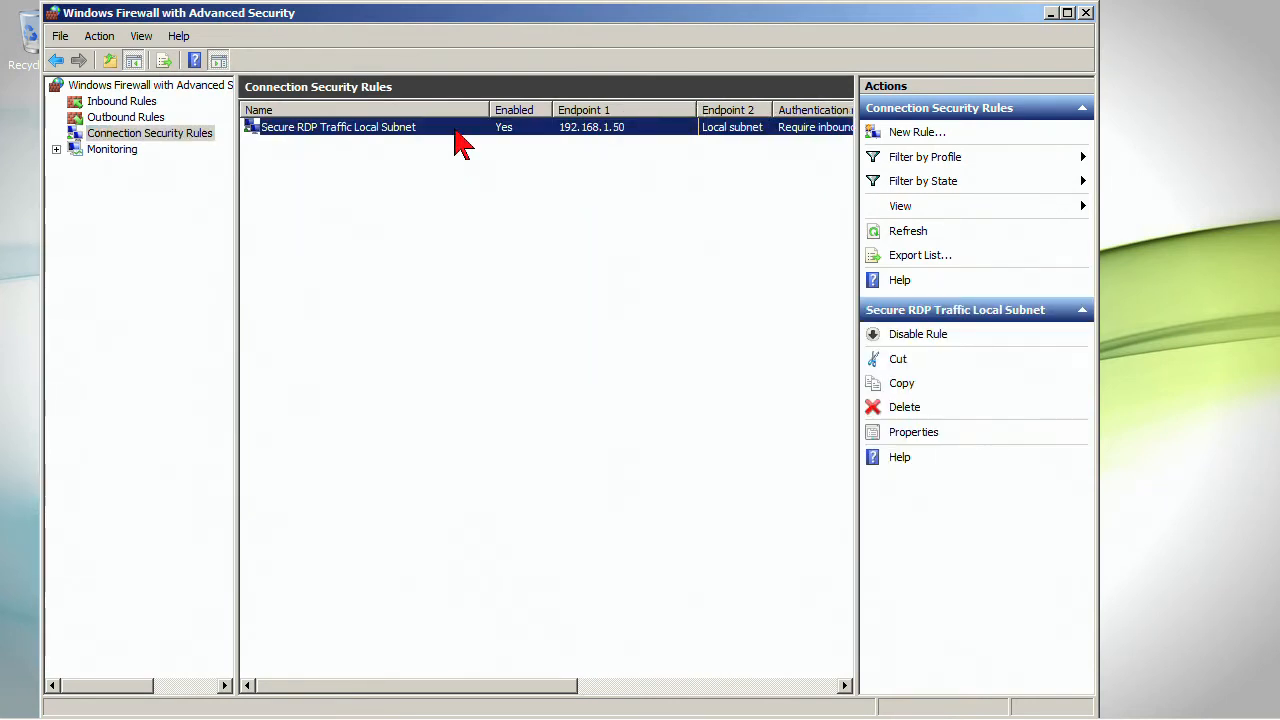
{"action": "right_click", "coordinate": [462, 145]}
{"action": "left_click", "coordinate": [486, 222]}
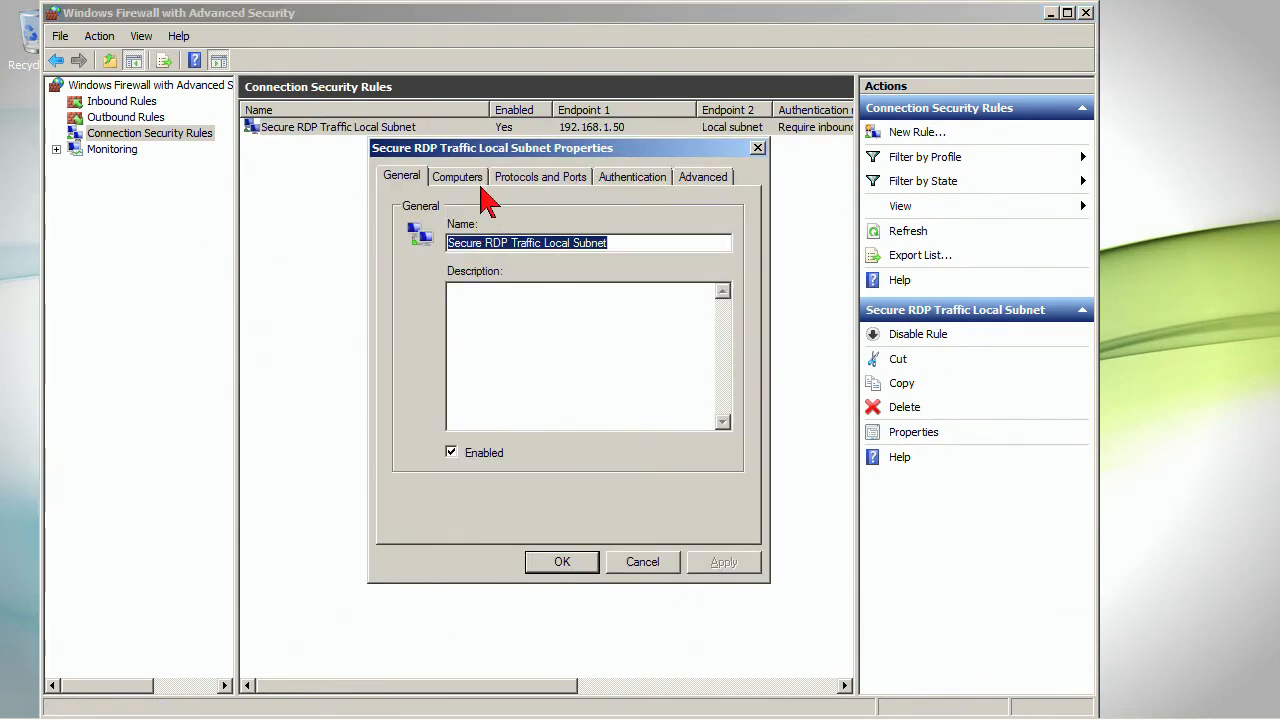
Set the rule's protocol type to TCP and limit both endpoints to the specific port 3389.
{"action": "left_click", "coordinate": [537, 181]}
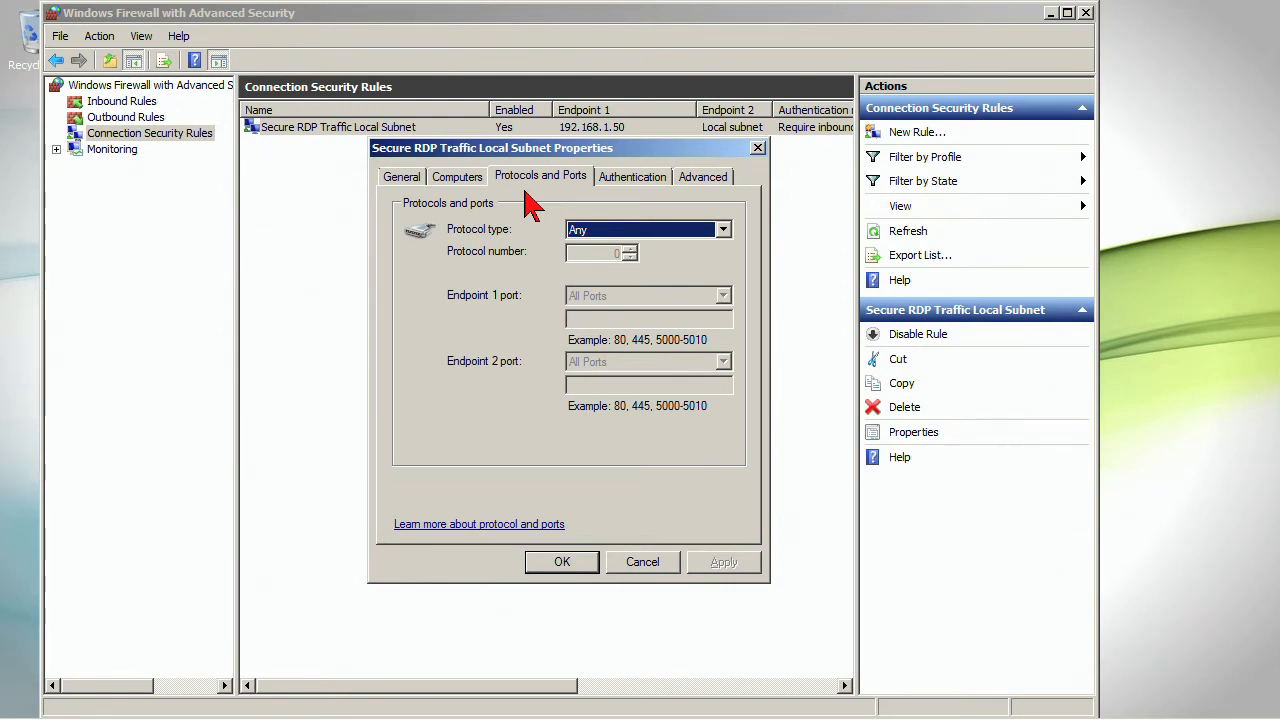
{"action": "left_click", "coordinate": [688, 232]}
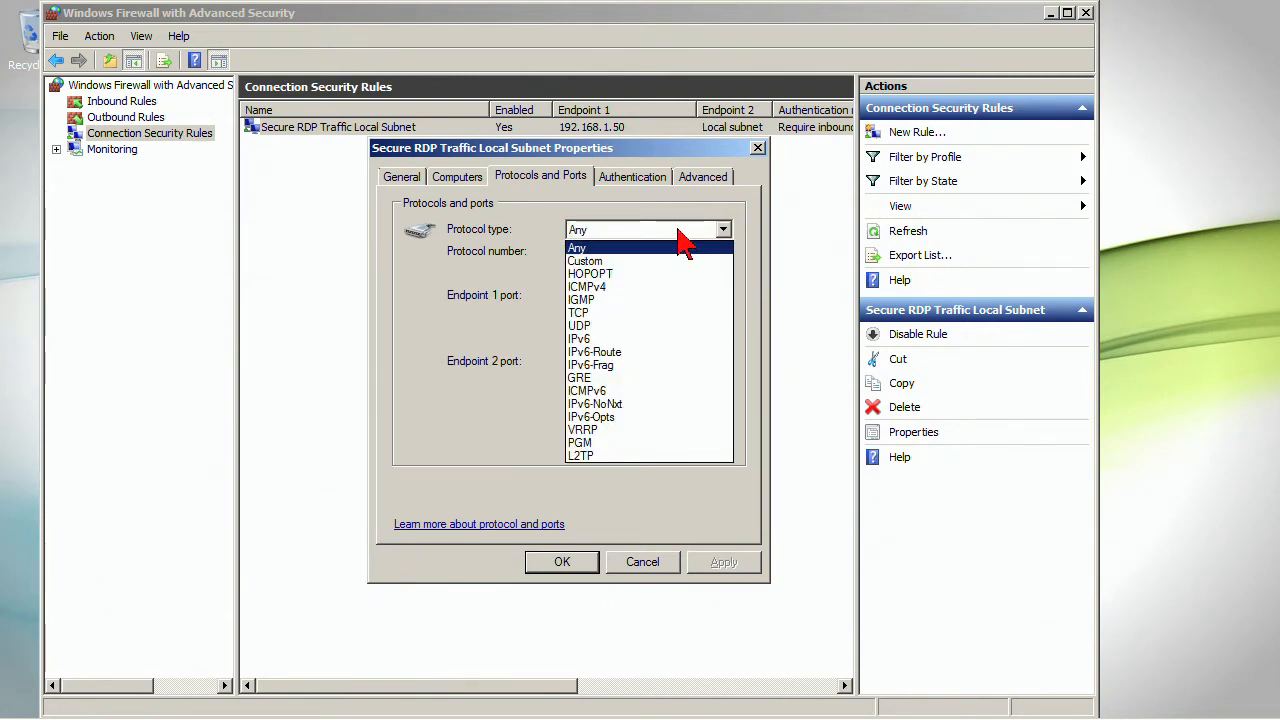
{"action": "left_click", "coordinate": [629, 318]}
{"action": "left_click", "coordinate": [696, 298]}
{"action": "left_click", "coordinate": [686, 313]}
{"action": "left_click", "coordinate": [686, 297]}
{"action": "left_click", "coordinate": [660, 327]}
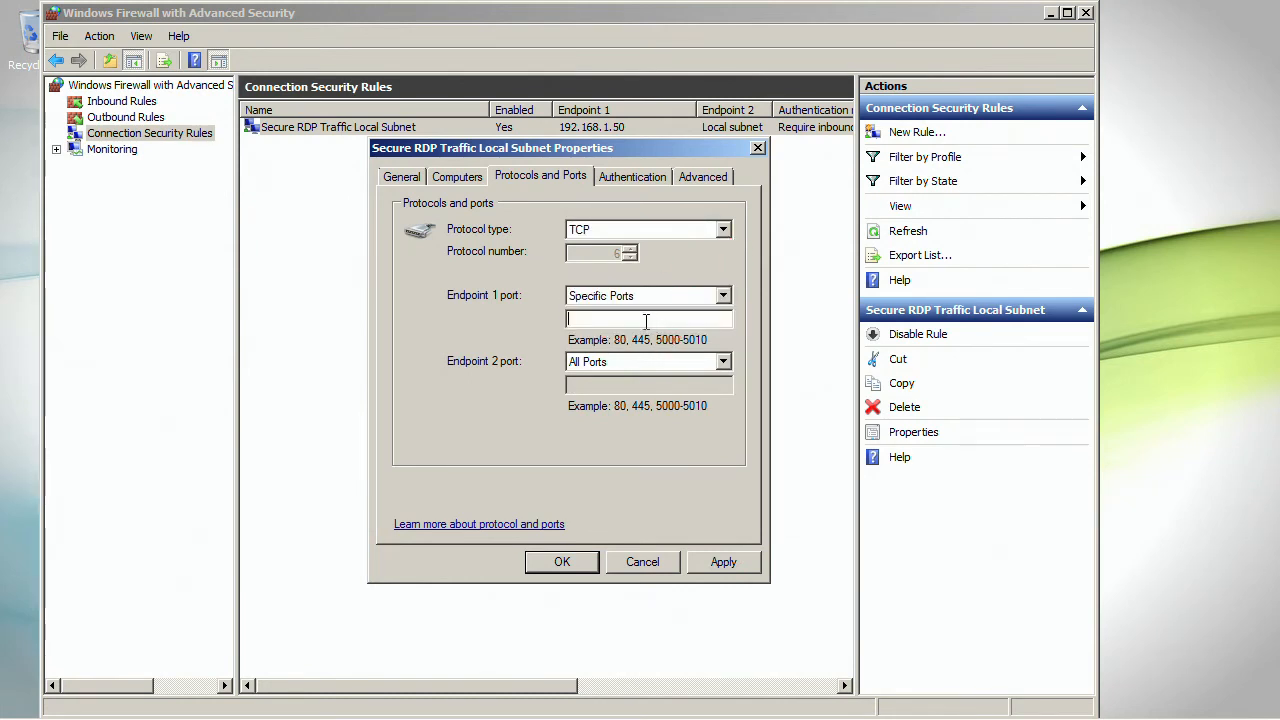
{"action": "left_click", "coordinate": [715, 362]}
{"action": "left_click", "coordinate": [666, 390]}
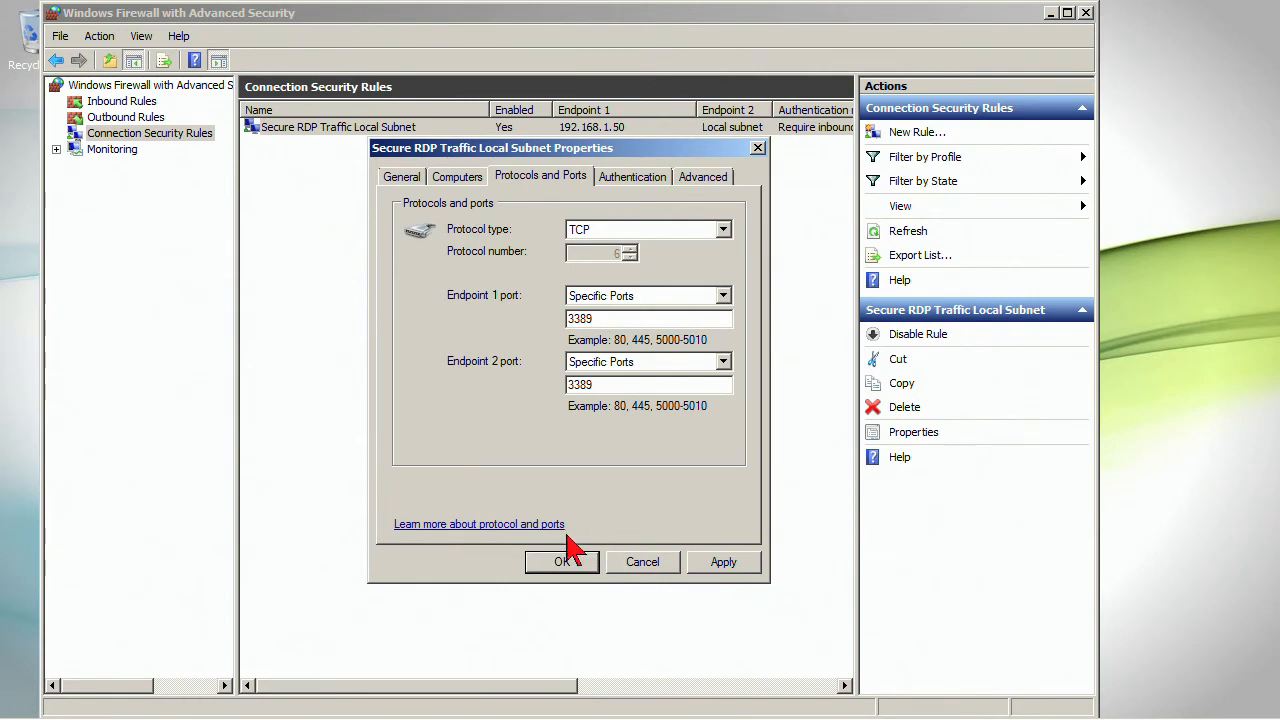
Review the rule's authentication, profile, interface and tunneling settings, and save the rule.
{"action": "left_click", "coordinate": [638, 180]}
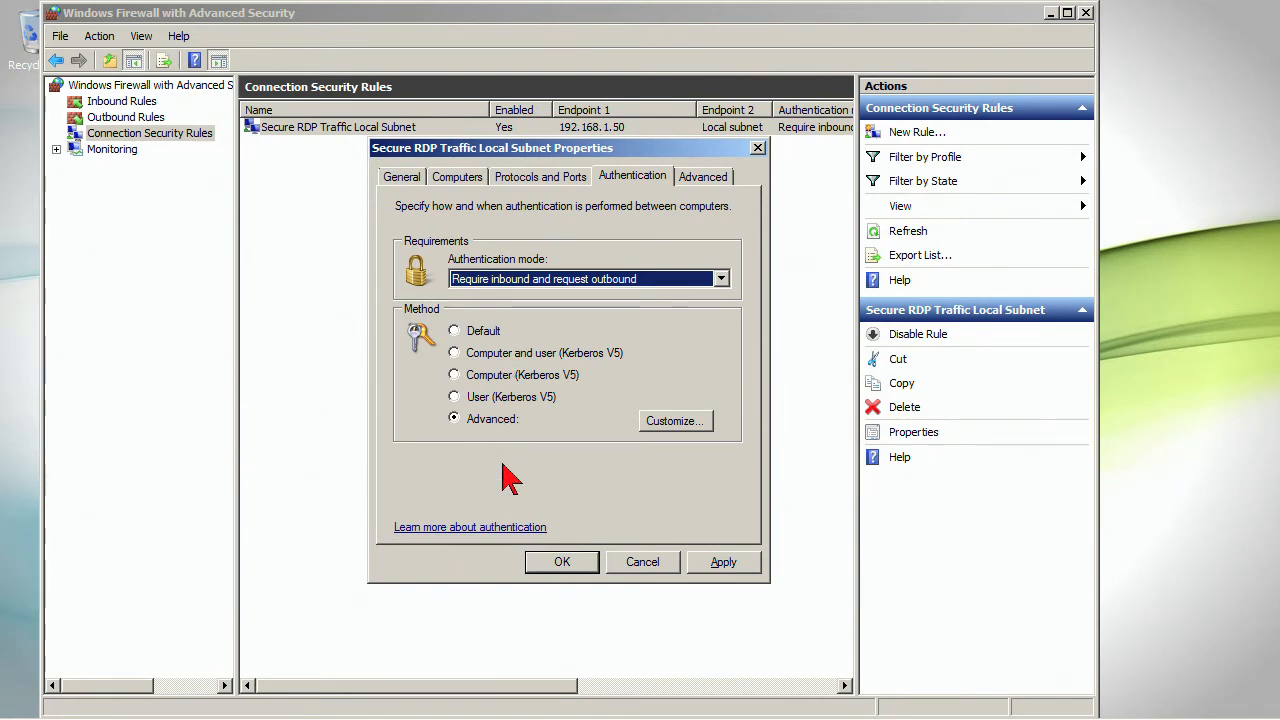
{"action": "left_click", "coordinate": [716, 182]}
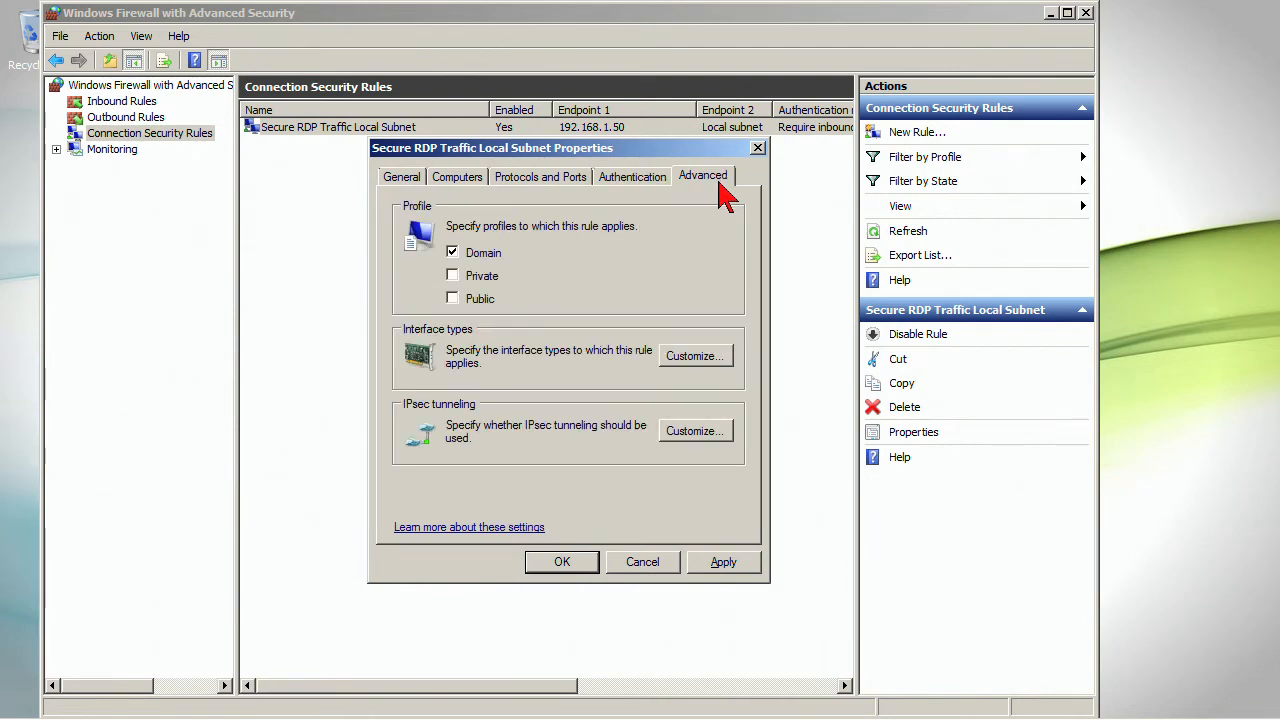
{"action": "left_click", "coordinate": [580, 567]}
Open the IPsec defaults for customization from the local computer's firewall properties.
{"action": "left_click", "coordinate": [125, 86]}
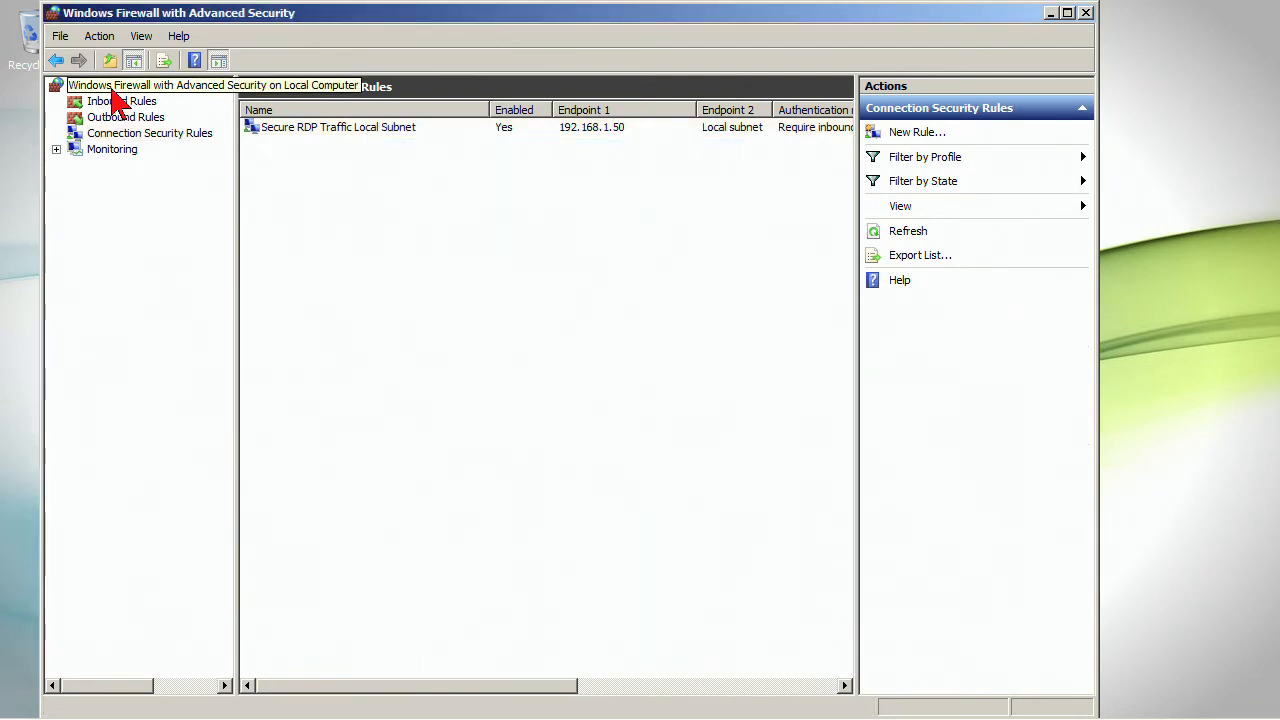
{"action": "left_click", "coordinate": [360, 489]}
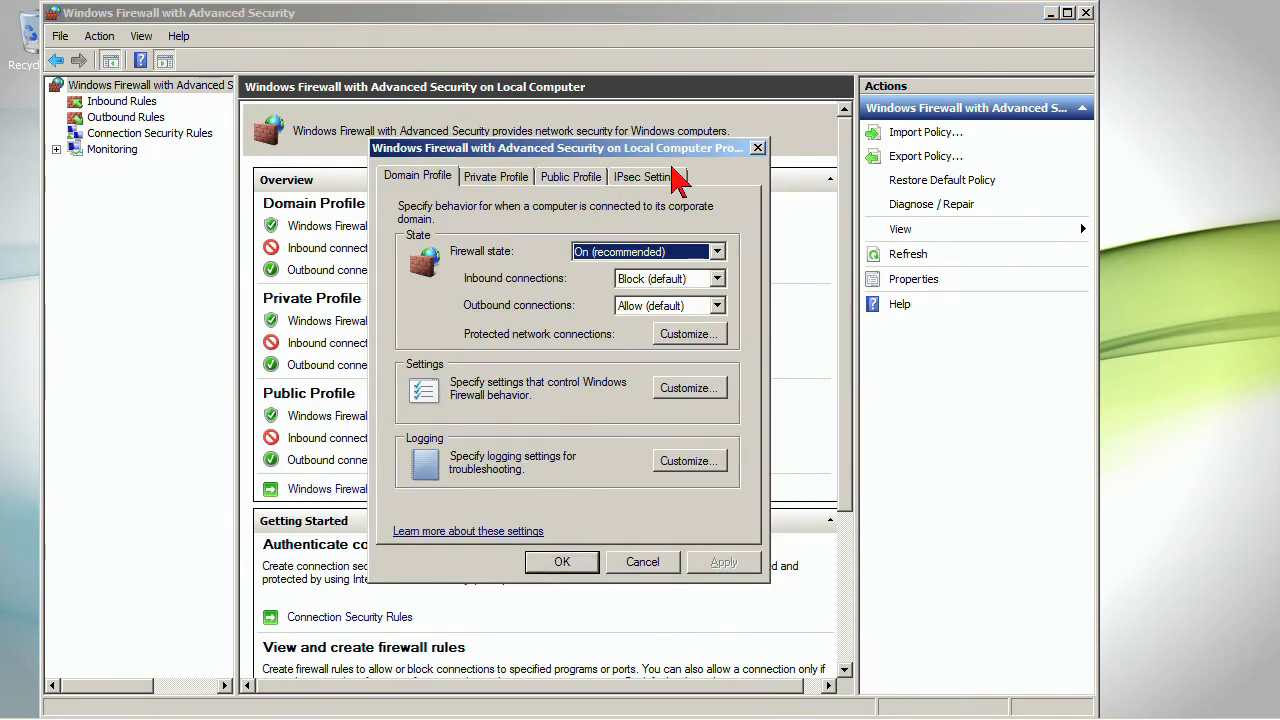
{"action": "left_click", "coordinate": [676, 180]}
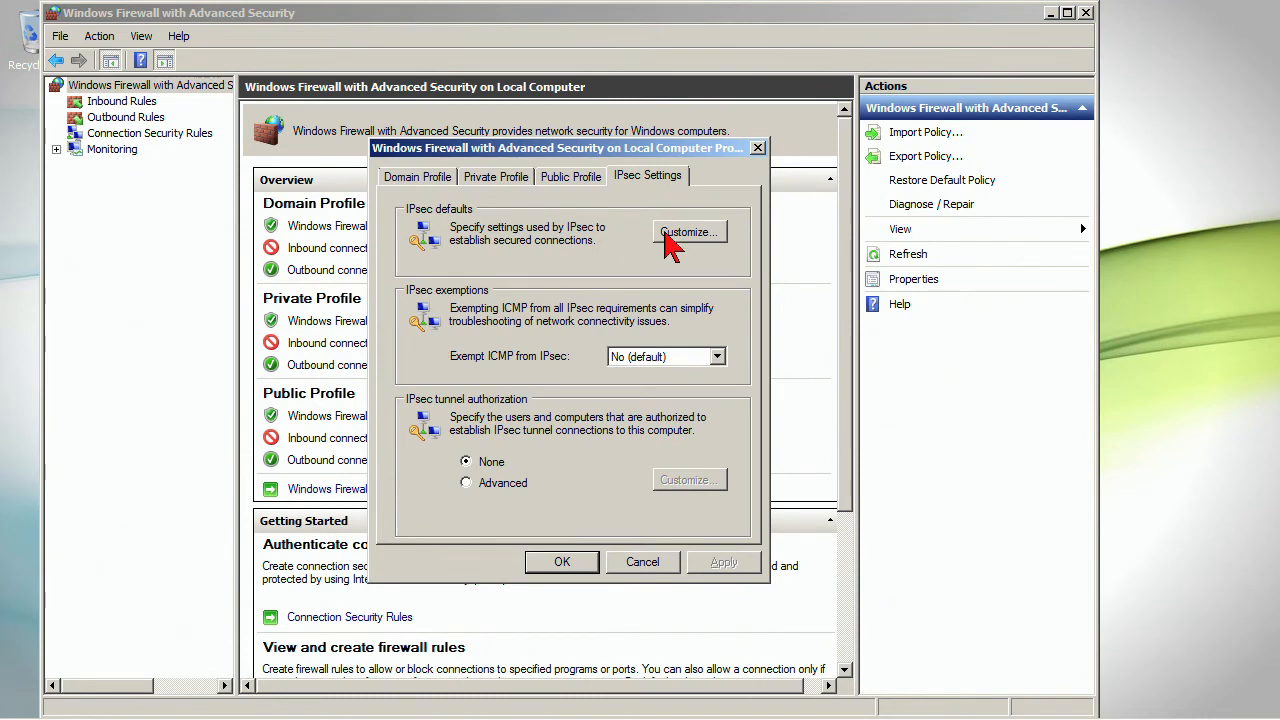
{"action": "left_click", "coordinate": [690, 233]}
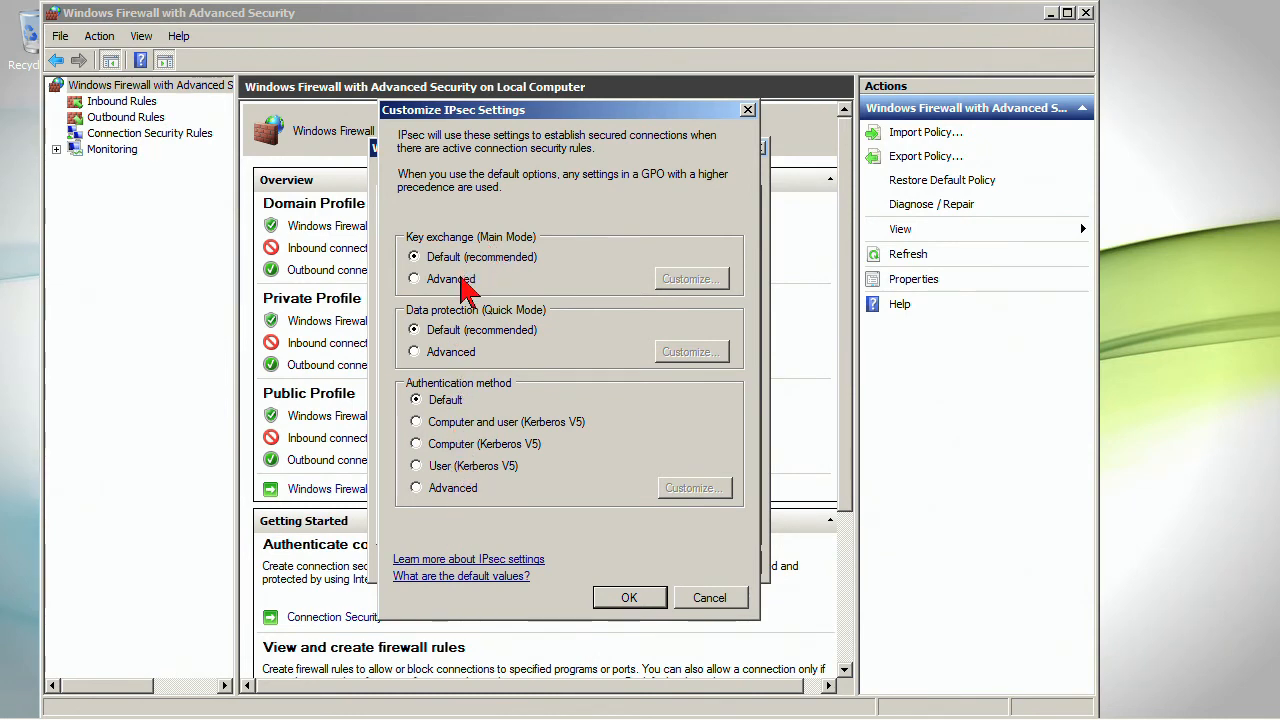
Switch the main mode key exchange to Advanced and open its SHA-1, AES-CBC 128 security method for editing.
{"action": "left_click", "coordinate": [461, 281]}
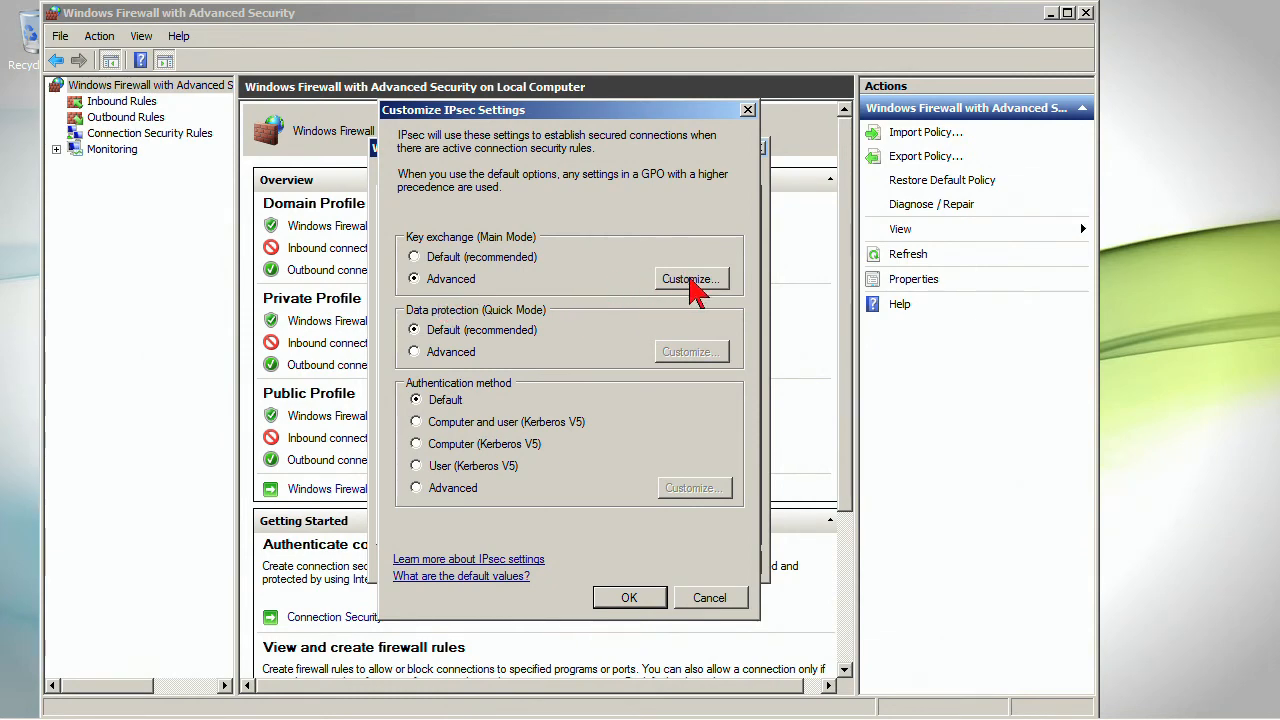
{"action": "left_click", "coordinate": [690, 280]}
{"action": "left_click", "coordinate": [446, 248]}
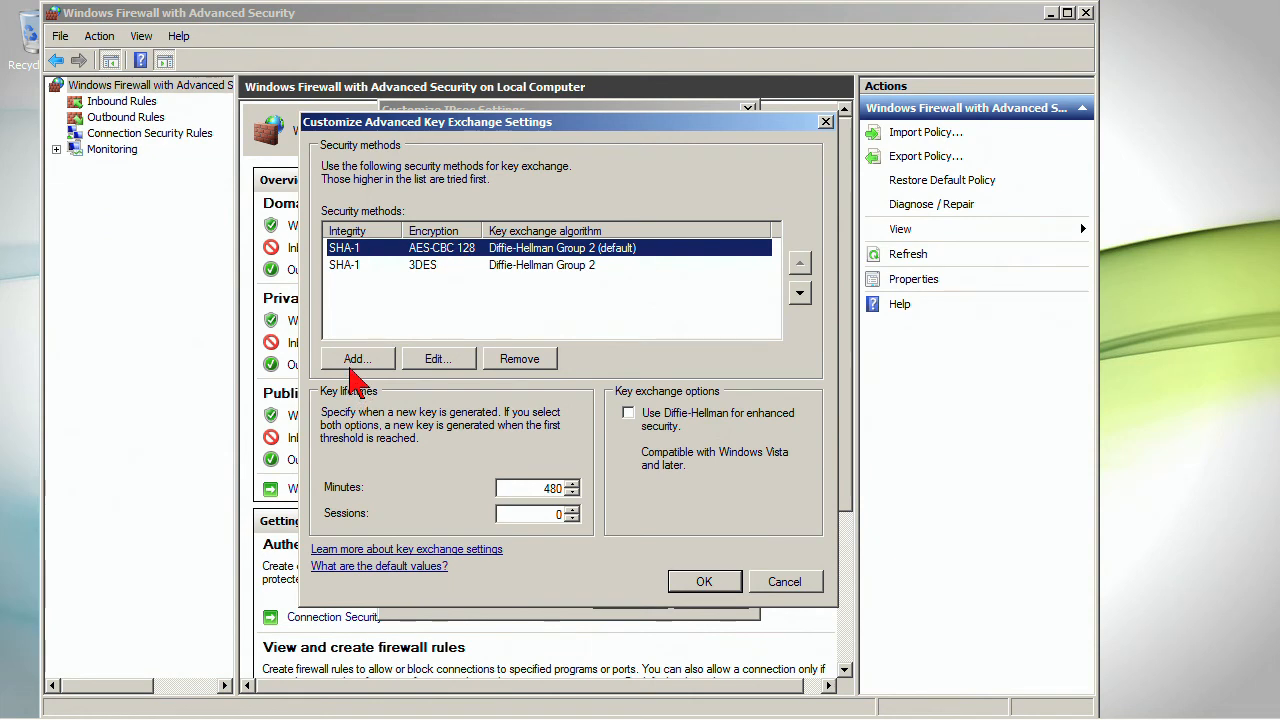
{"action": "left_click", "coordinate": [432, 358]}
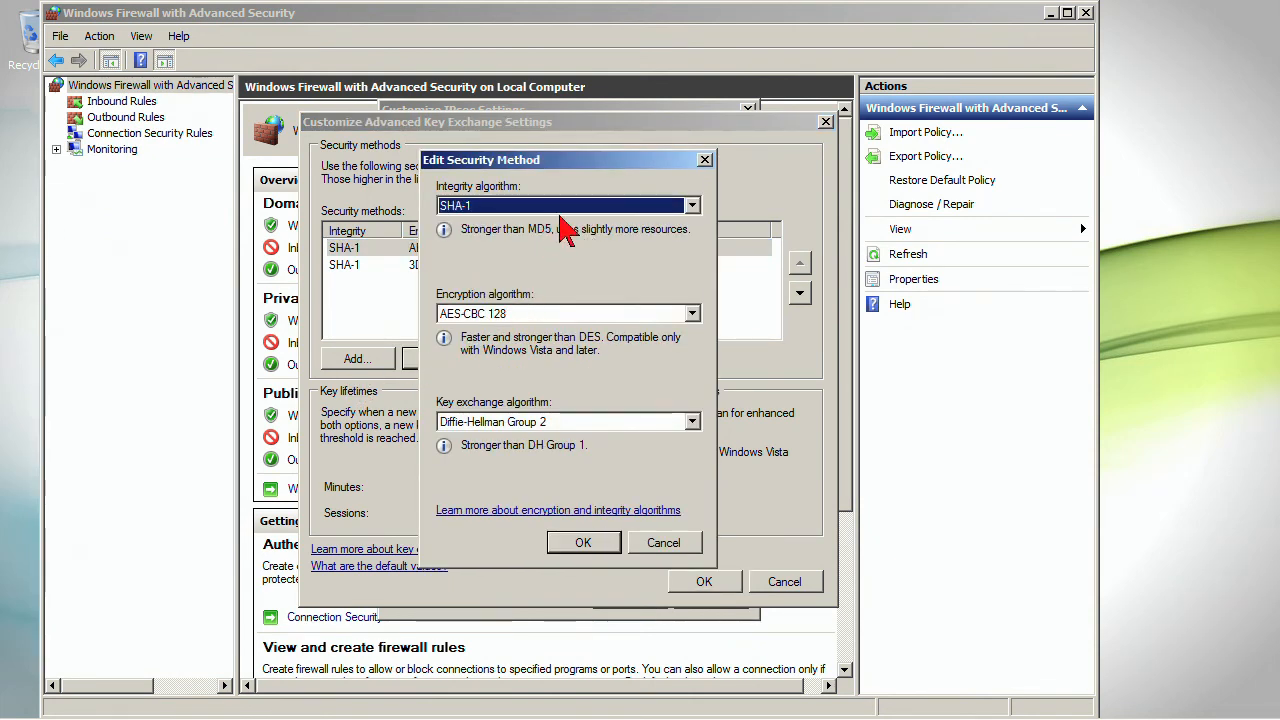
Examine the integrity, encryption and key exchange algorithm choices, keep SHA-1, AES-CBC 128 and Diffie-Hellman Group 2, and accept the security method.
{"action": "left_click", "coordinate": [578, 208]}
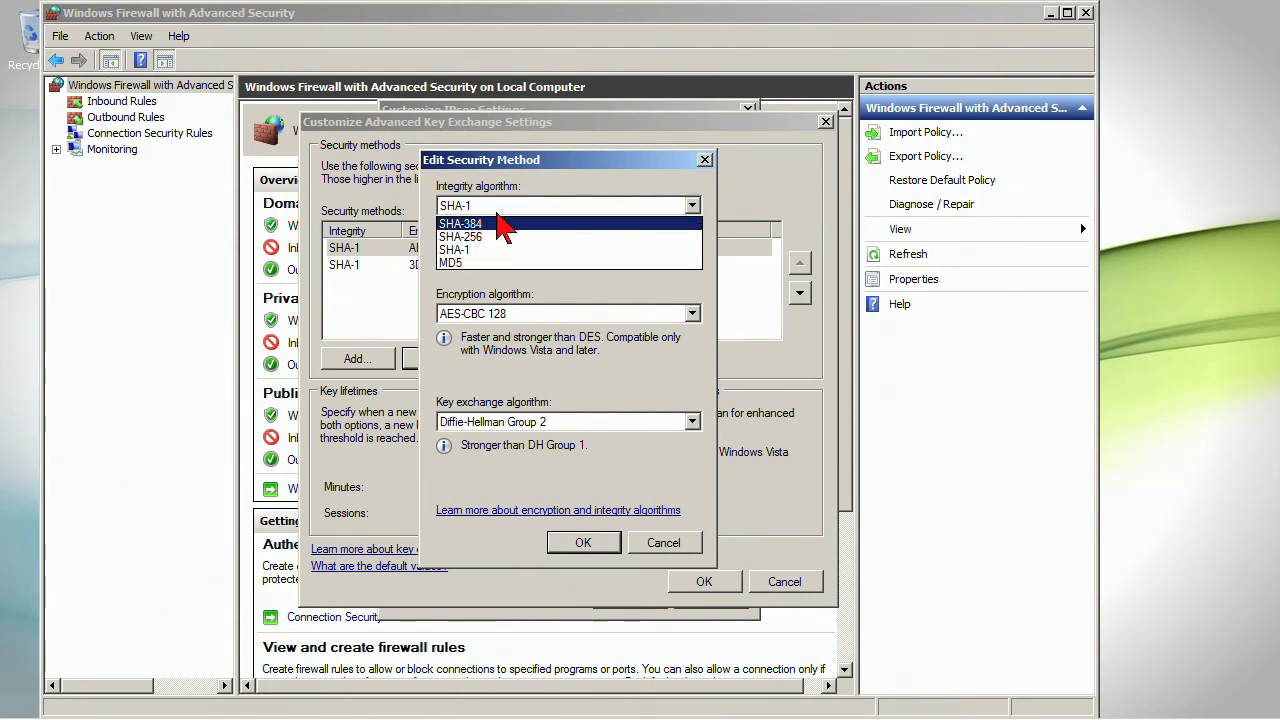
{"action": "left_click", "coordinate": [484, 250]}
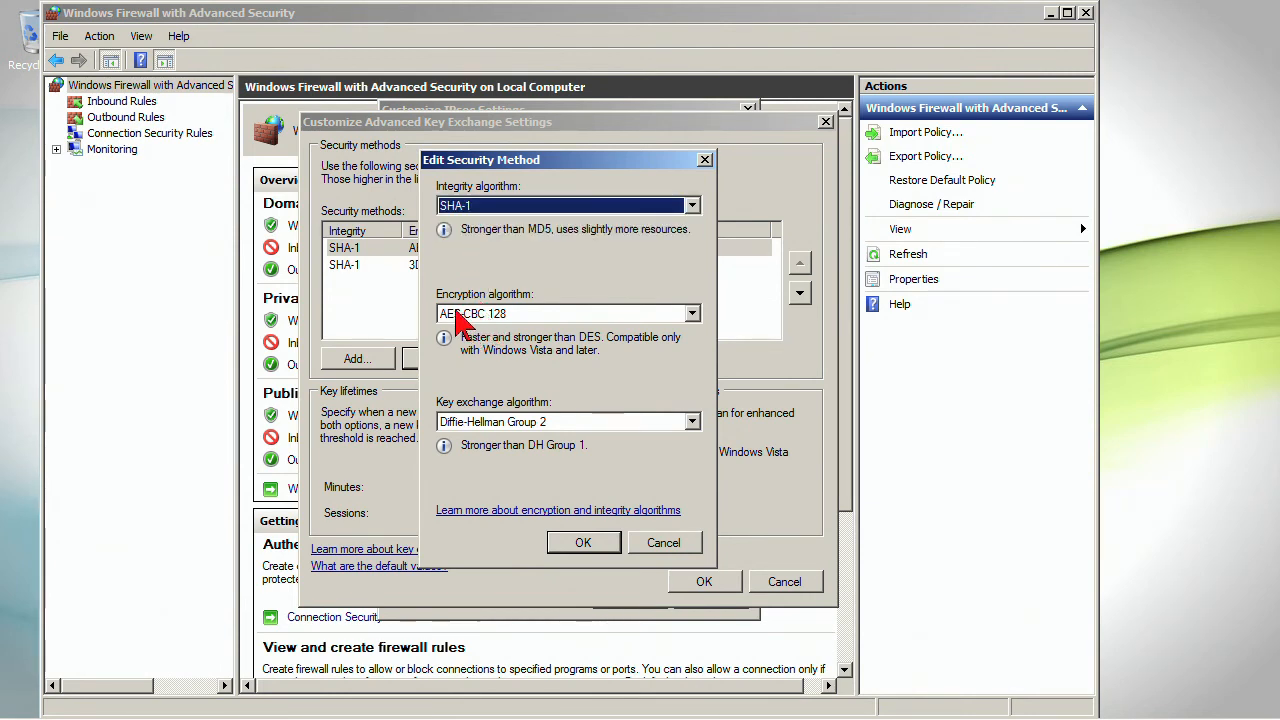
{"action": "left_click", "coordinate": [540, 313]}
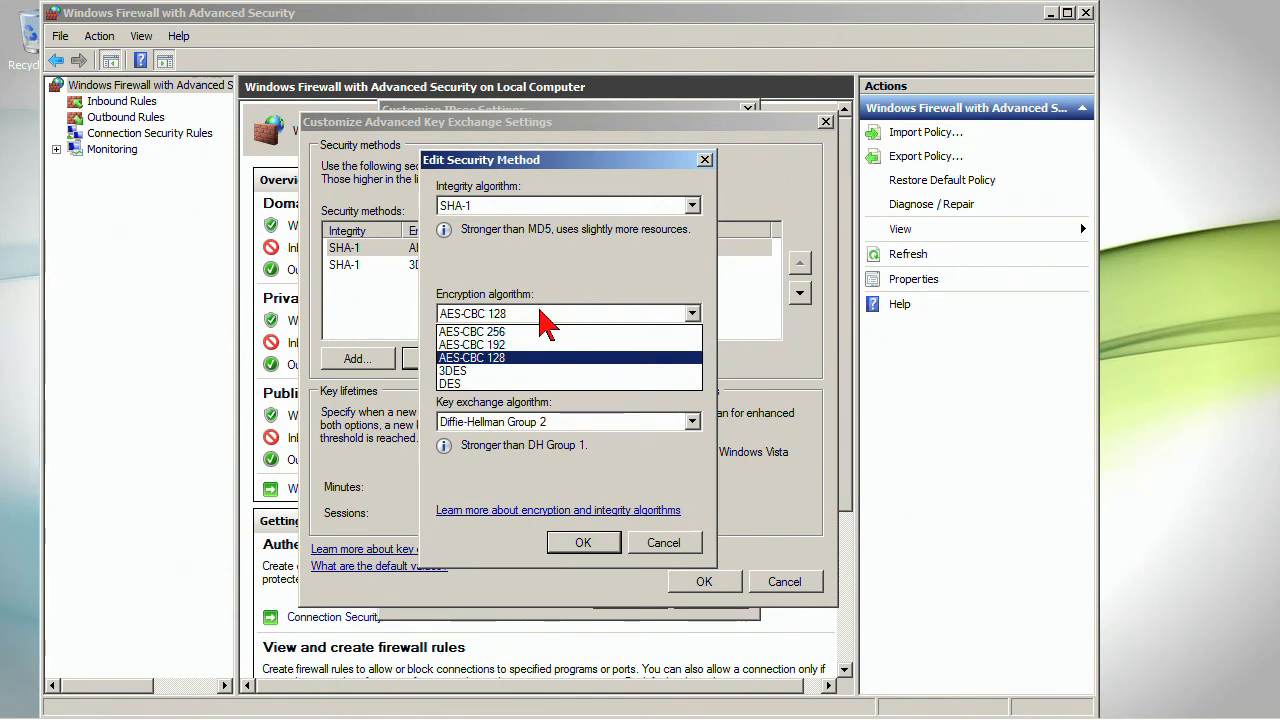
{"action": "left_click", "coordinate": [541, 312]}
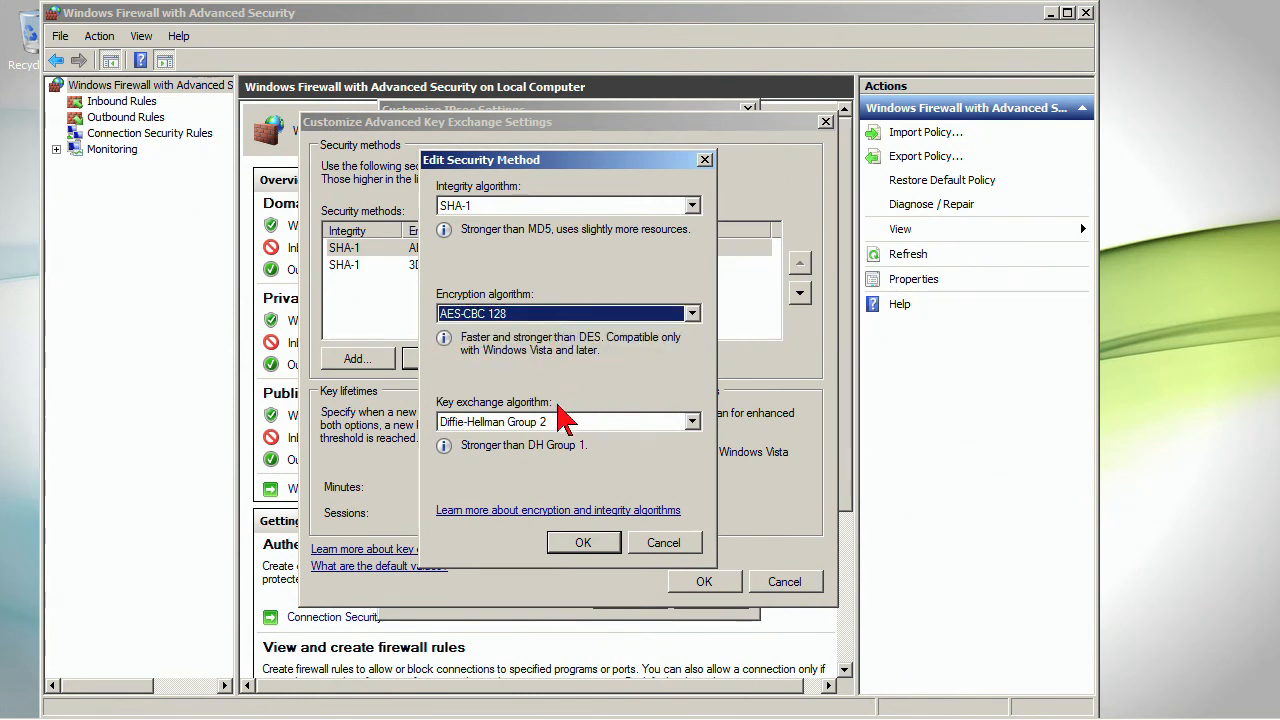
{"action": "left_click", "coordinate": [560, 421]}
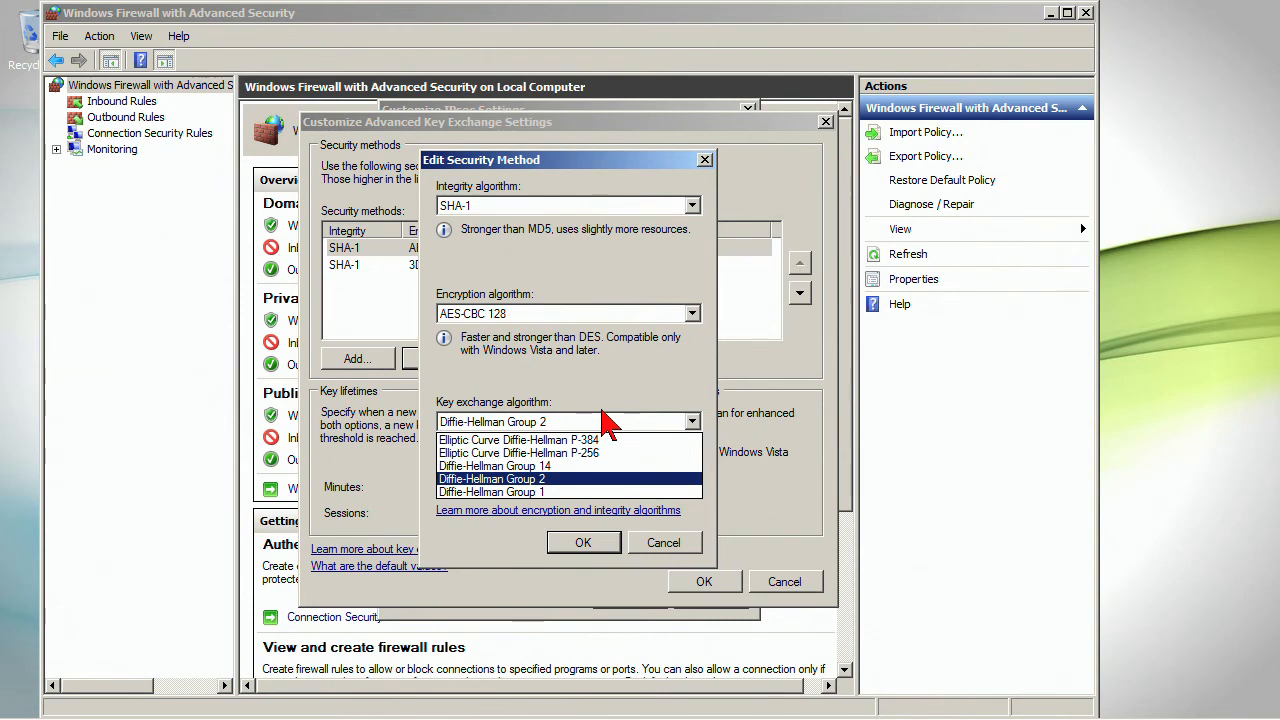
{"action": "left_click", "coordinate": [608, 419]}
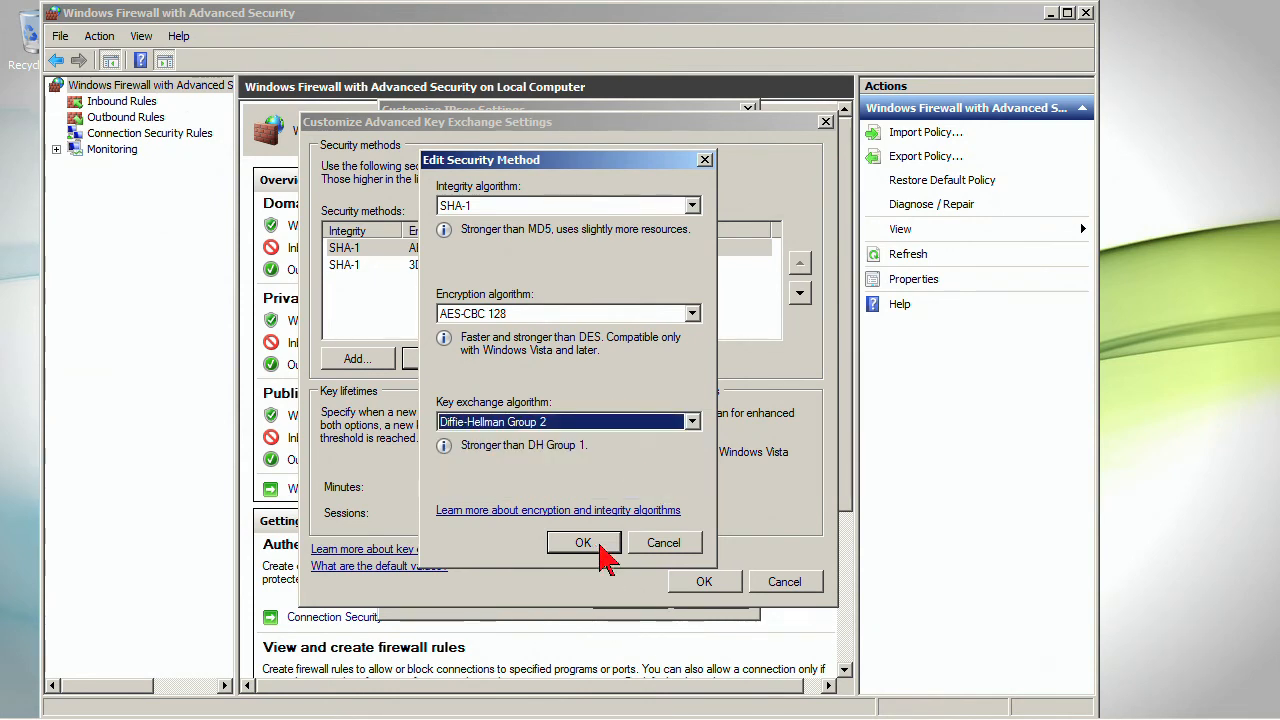
{"action": "left_click", "coordinate": [585, 543]}
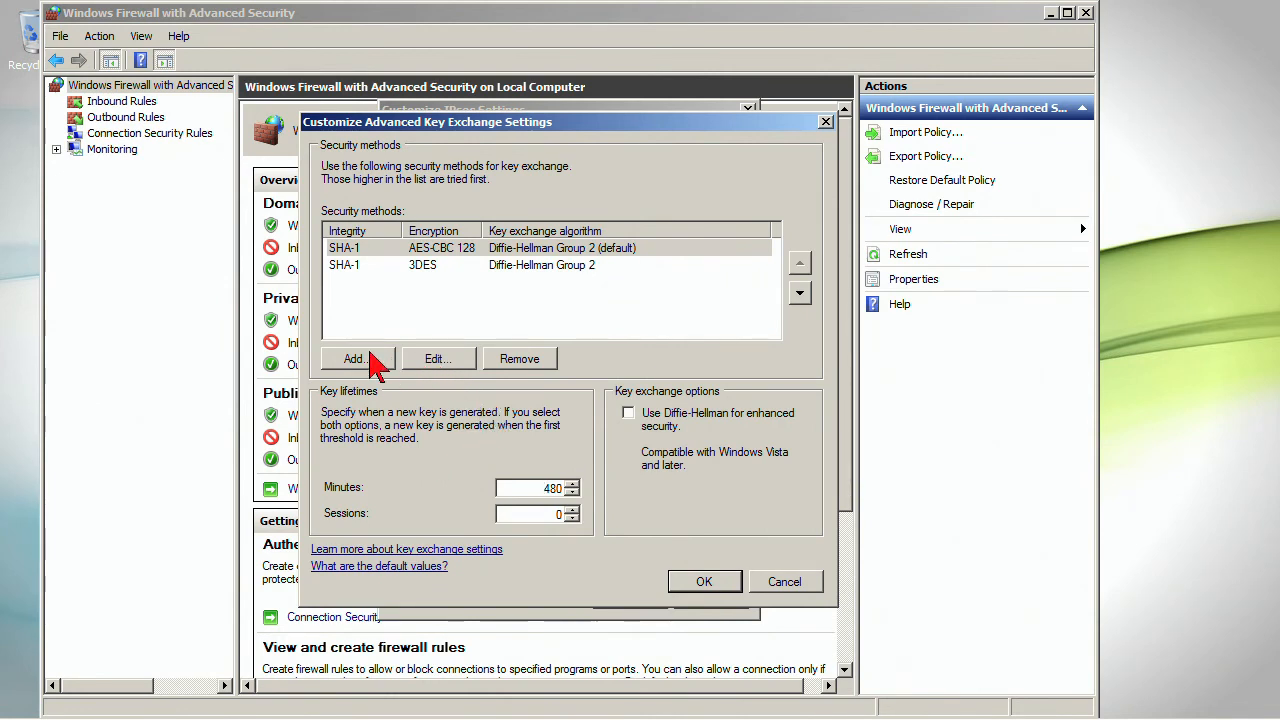
Look at the options for adding a security method, discard the advanced key exchange customization, and return main mode to Default (recommended).
{"action": "left_click", "coordinate": [368, 357]}
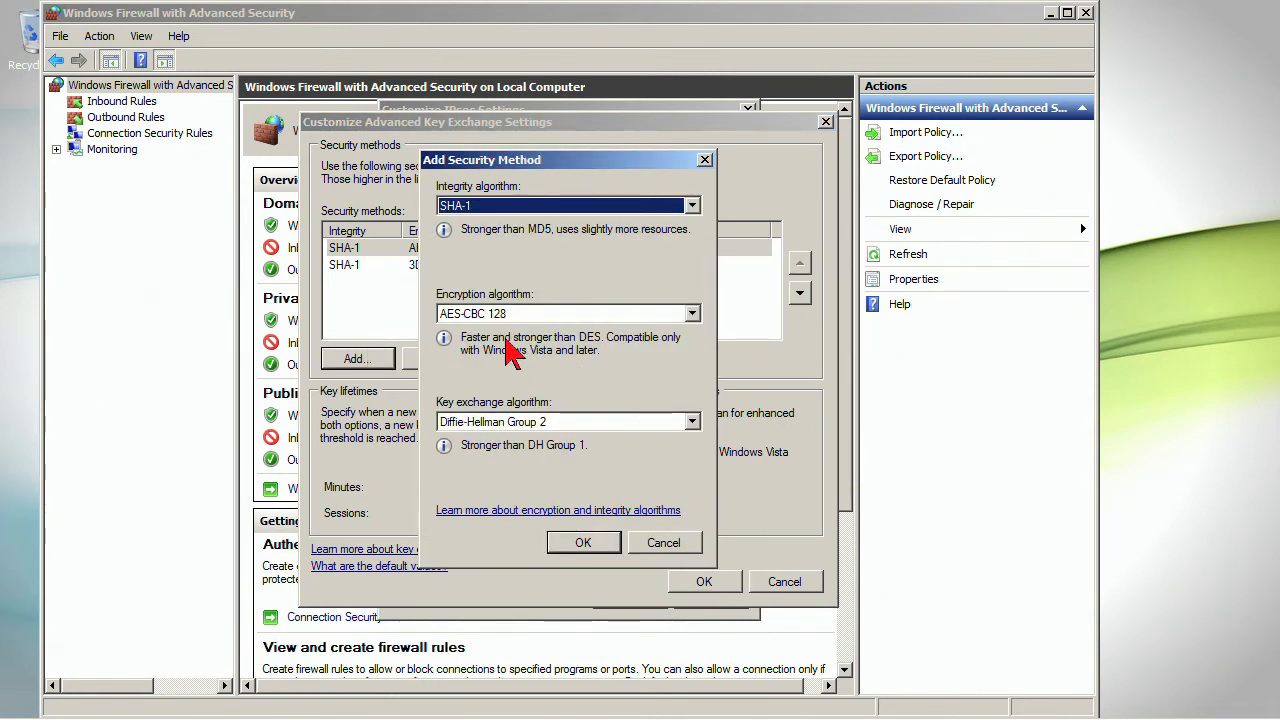
{"action": "left_click", "coordinate": [690, 547]}
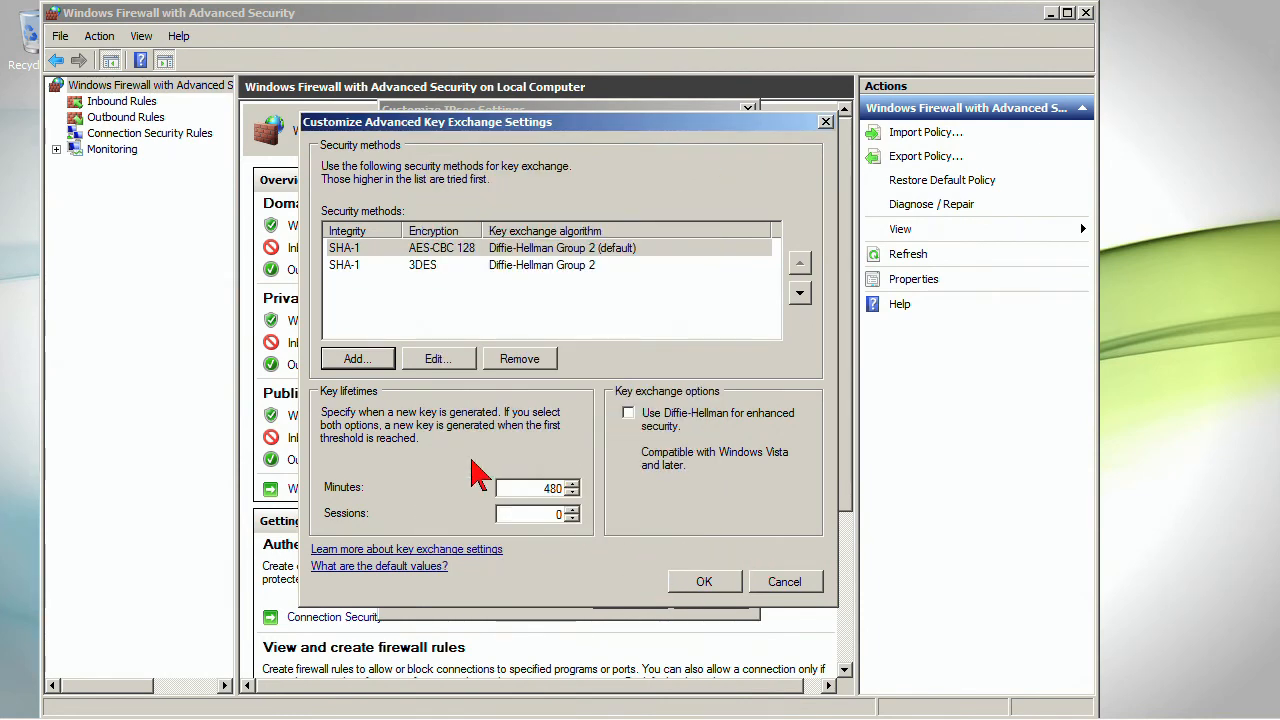
{"action": "left_click", "coordinate": [786, 585]}
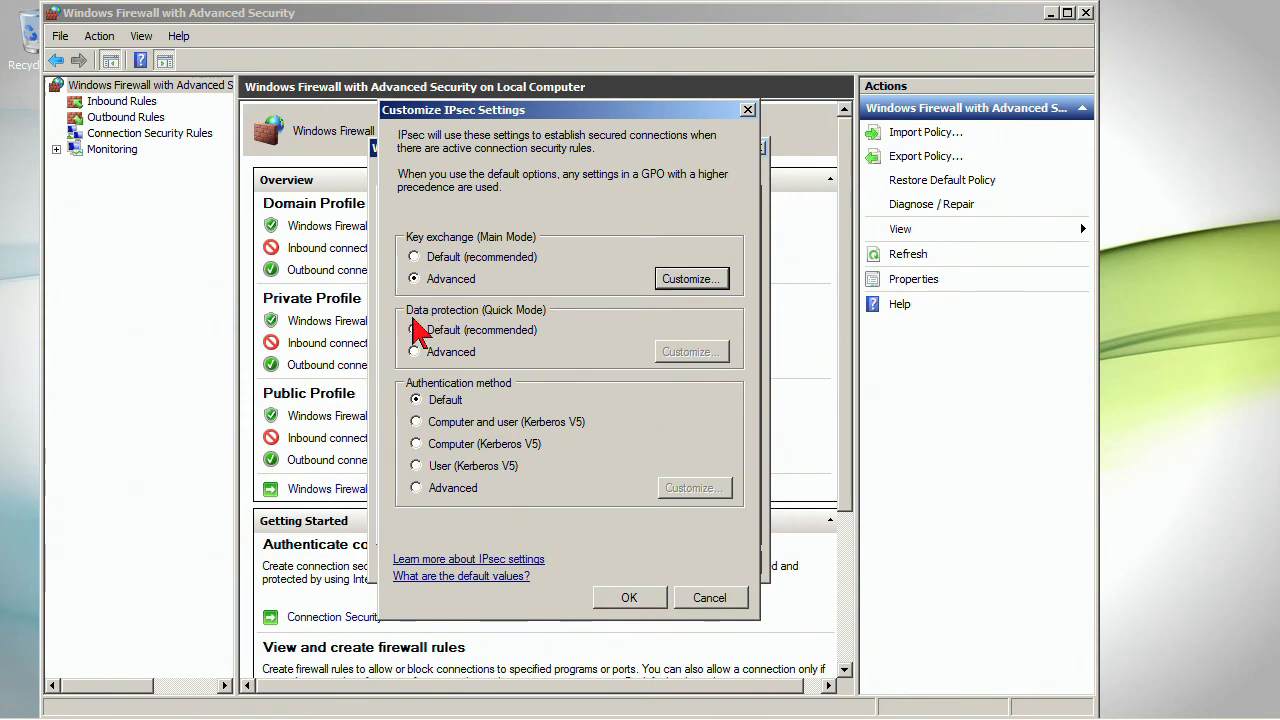
{"action": "left_click", "coordinate": [415, 257]}
Switch quick mode data protection to Advanced and inspect the ESP and AH entries among its data integrity algorithms.
{"action": "left_click", "coordinate": [414, 352]}
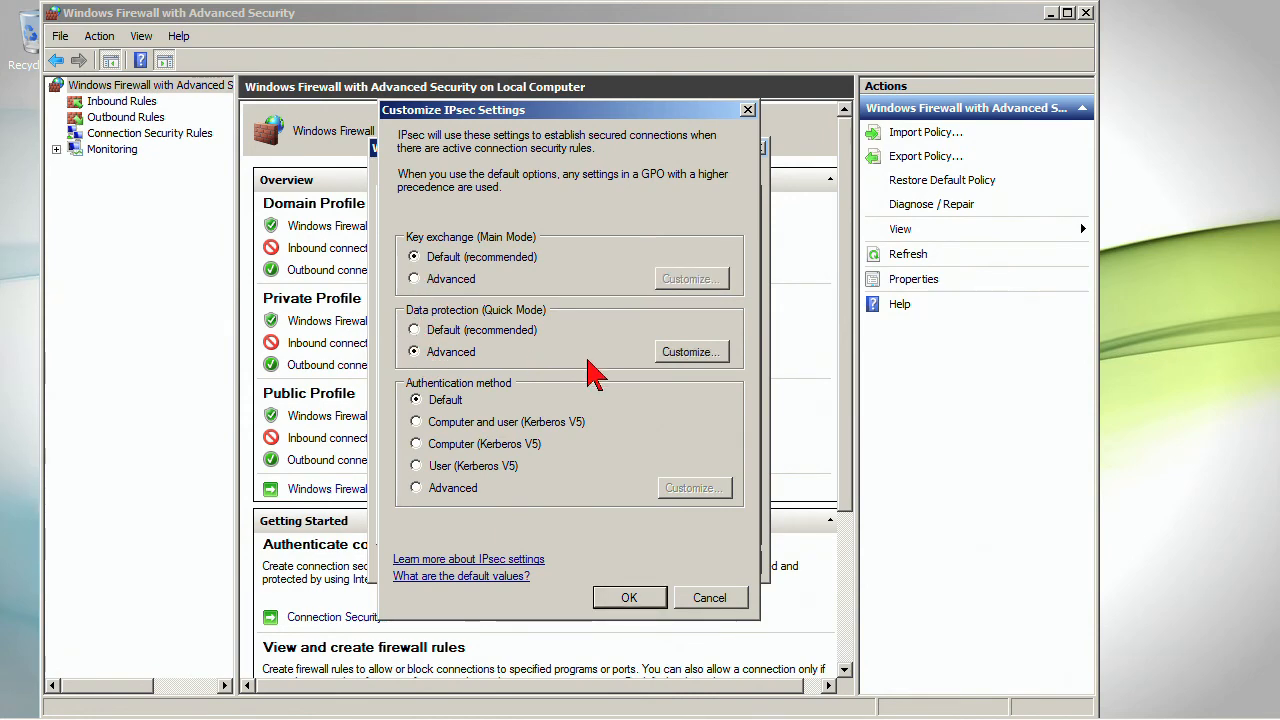
{"action": "left_click", "coordinate": [693, 352]}
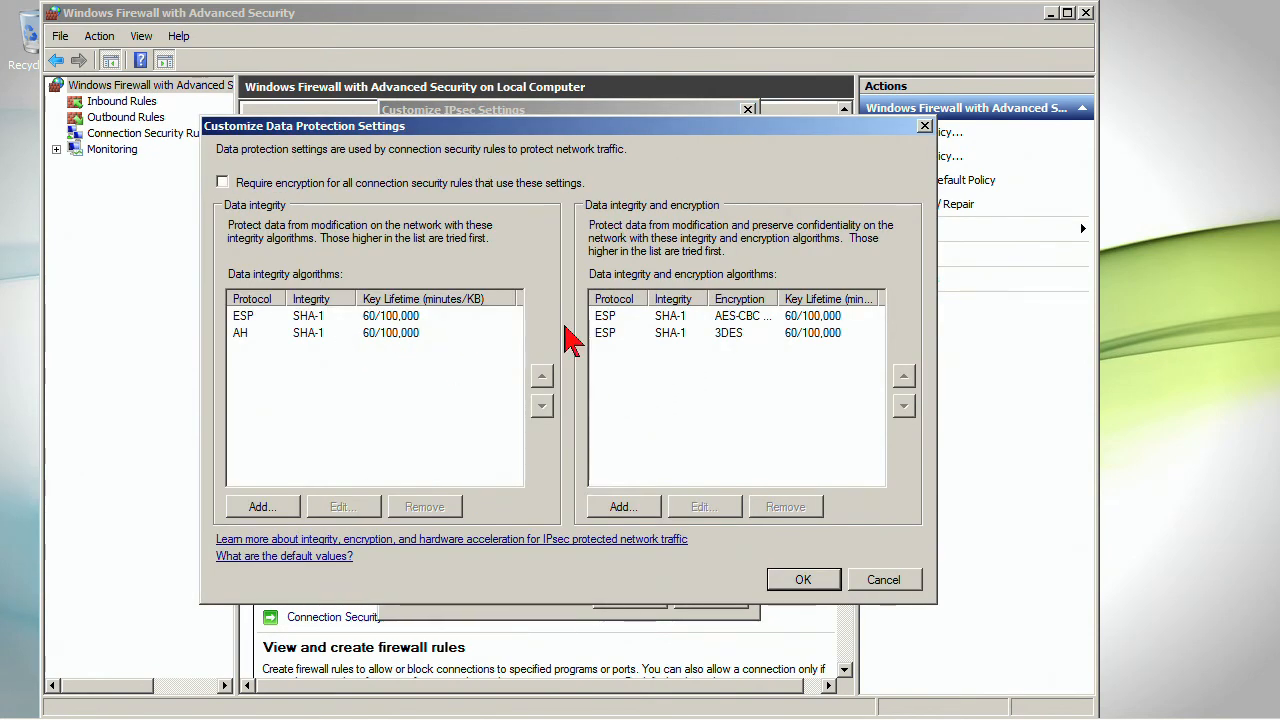
{"action": "left_click", "coordinate": [243, 317]}
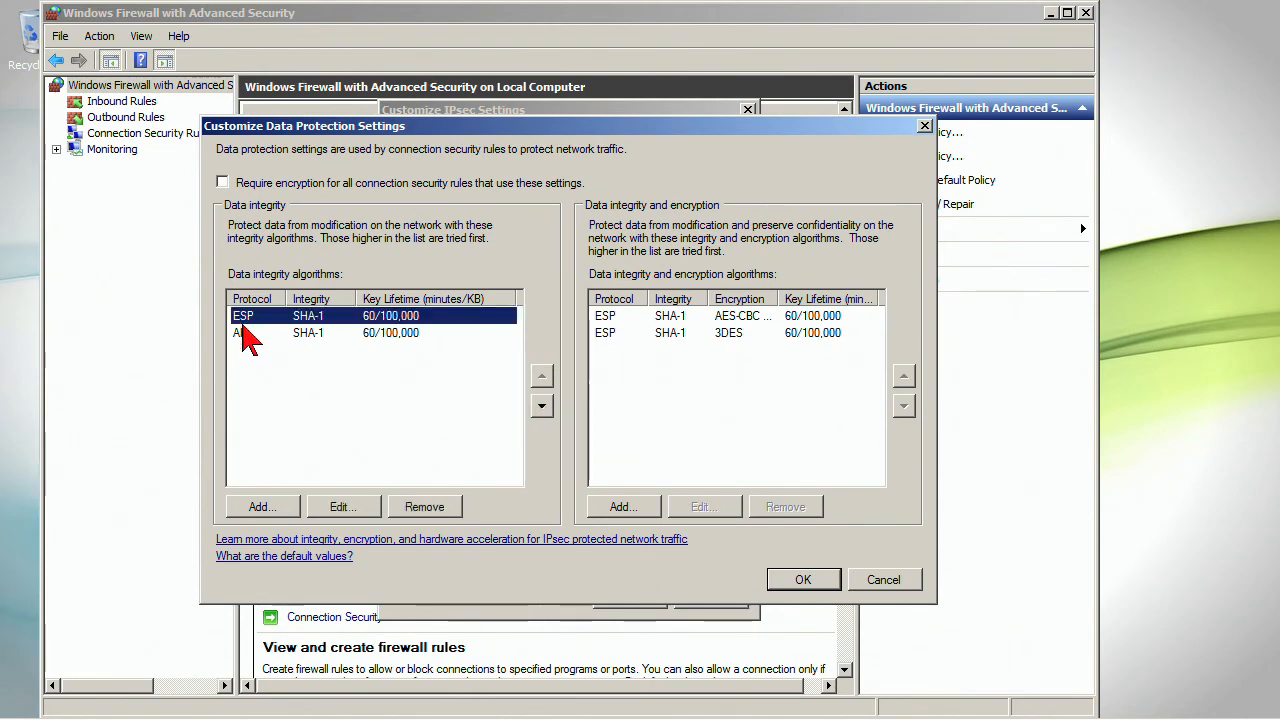
{"action": "left_click", "coordinate": [238, 334]}
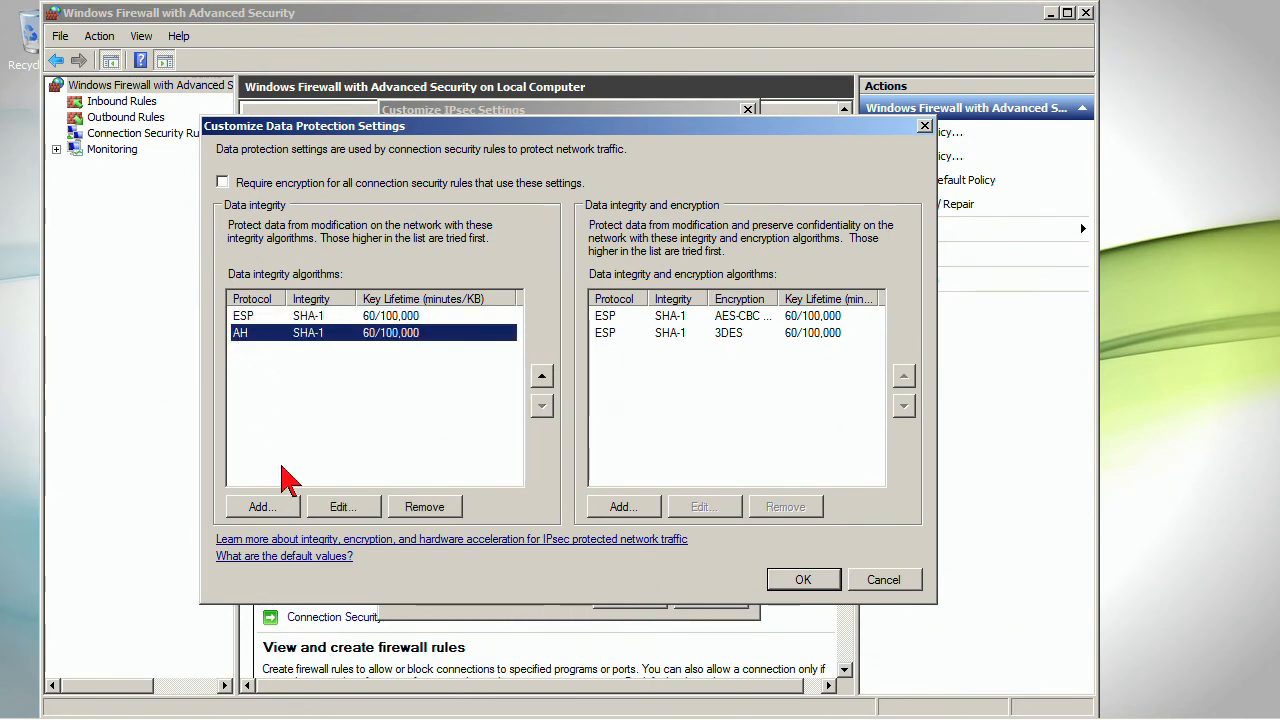
Try to add an ESP integrity algorithm using SHA-1 with key lifetimes of 60 minutes and 100,000 KB.
{"action": "left_click", "coordinate": [262, 507]}
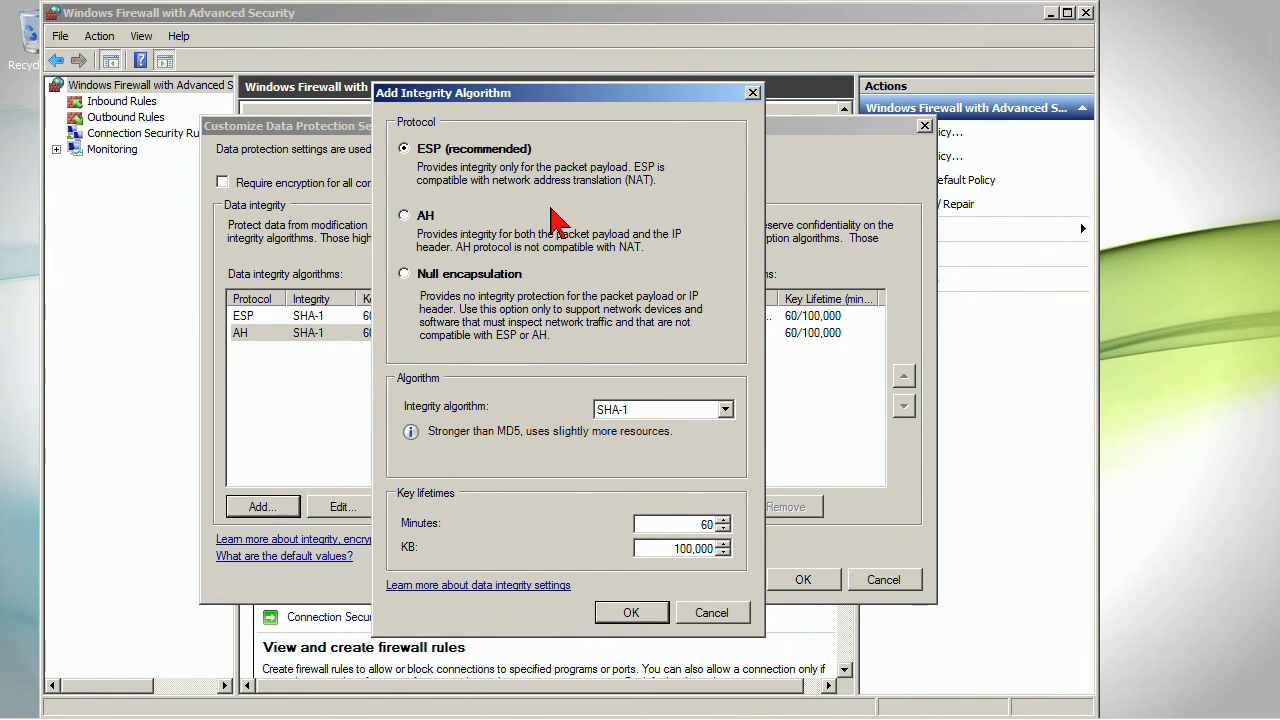
{"action": "left_click", "coordinate": [643, 615]}
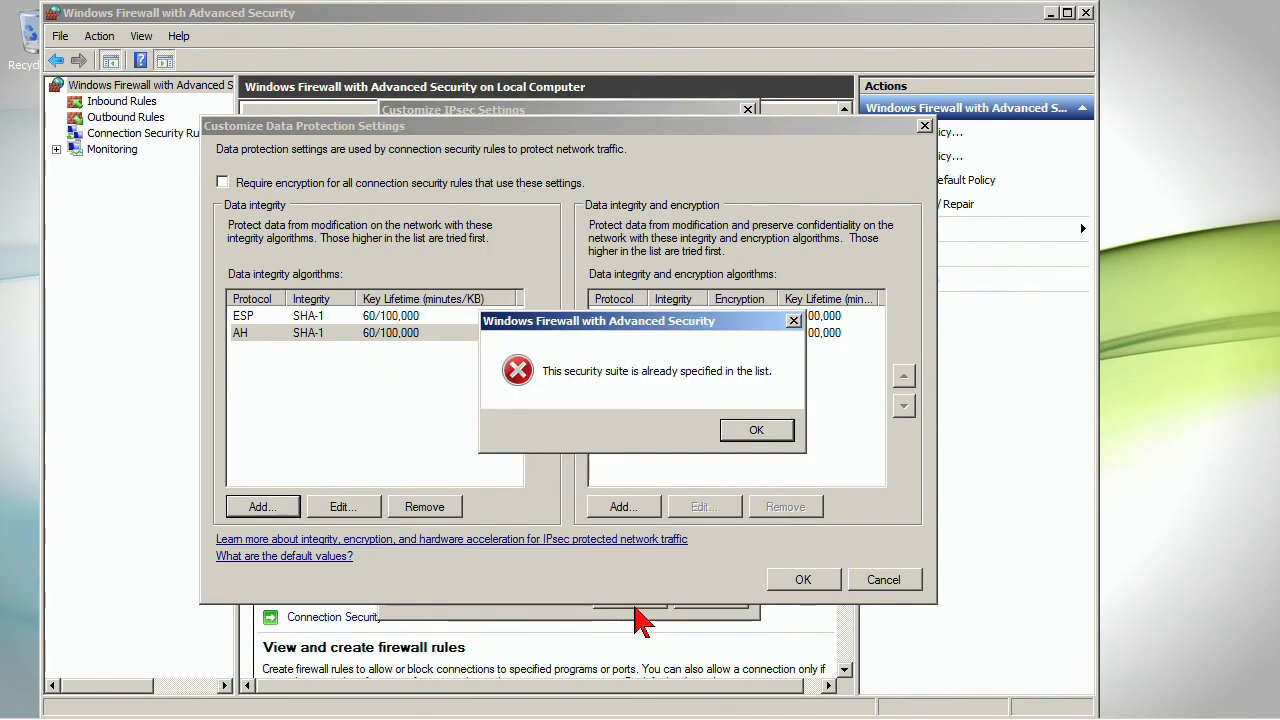
{"action": "left_click", "coordinate": [757, 433]}
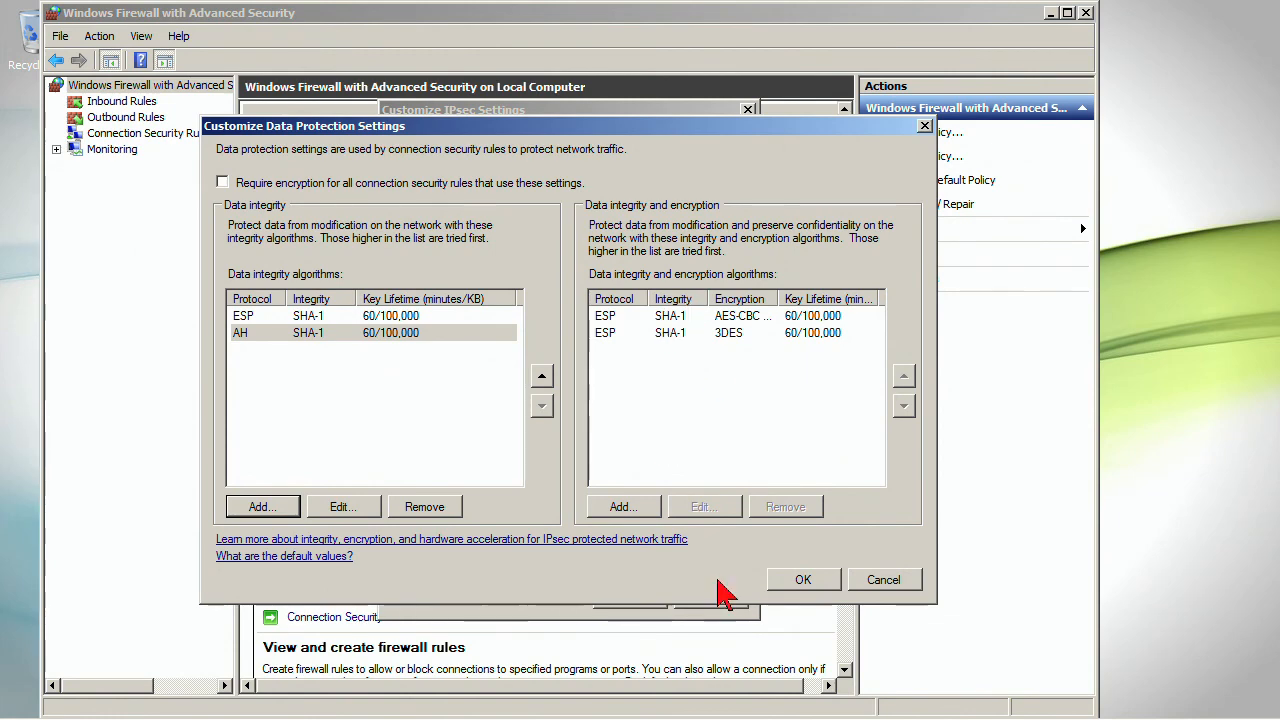
Close the data protection customization, return quick mode to Default (recommended), and accept the IPsec settings.
{"action": "left_click", "coordinate": [805, 584]}
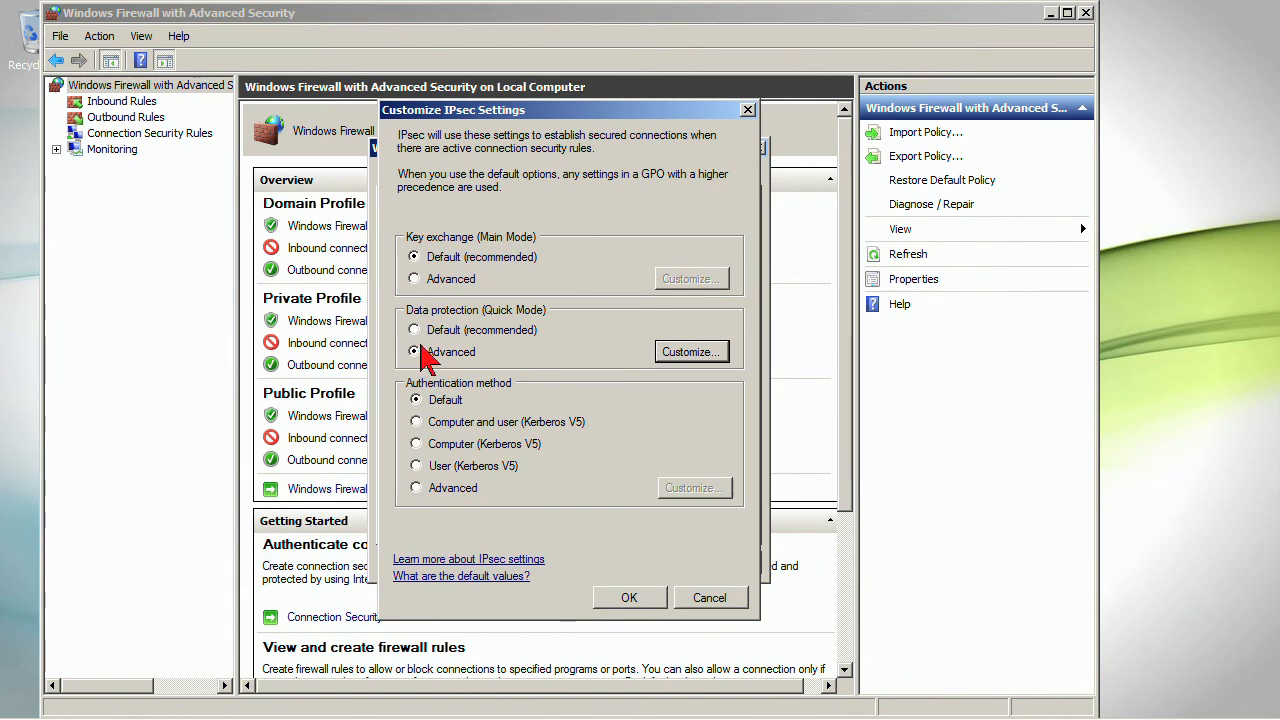
{"action": "left_click", "coordinate": [415, 330]}
{"action": "left_click", "coordinate": [627, 598]}
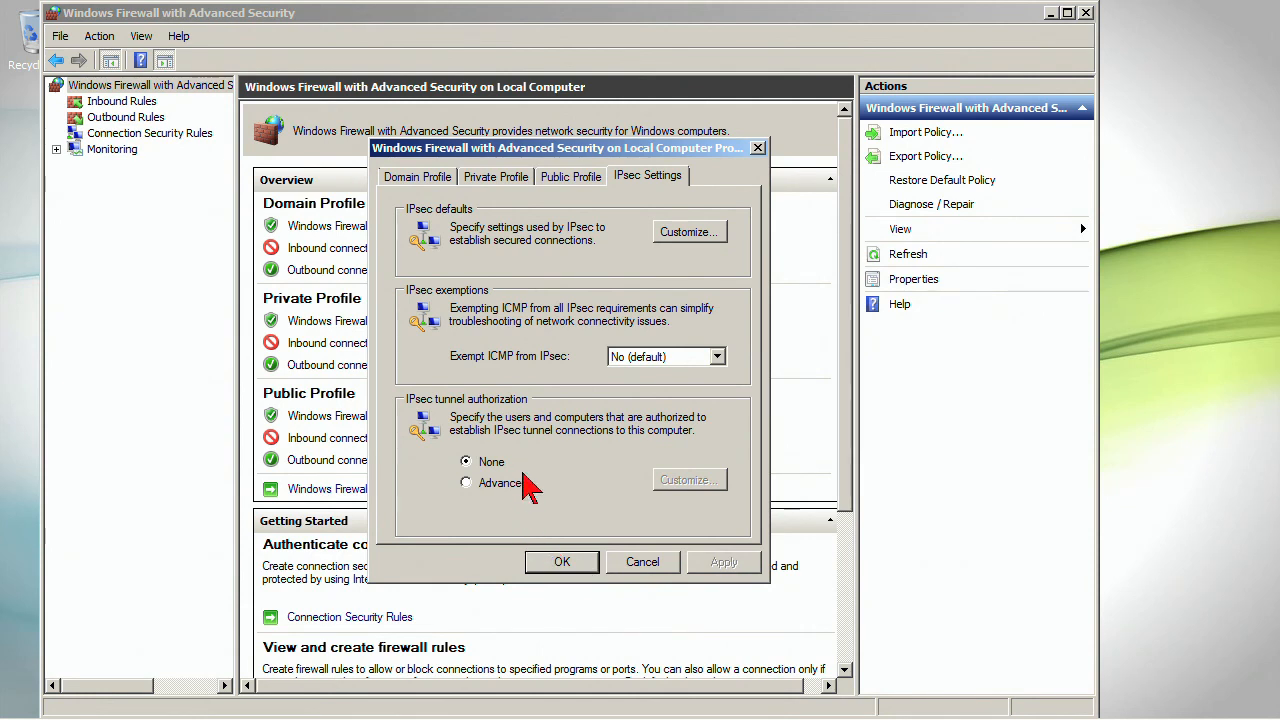
Set Exempt ICMP from IPsec to Yes, save the firewall properties, and close the firewall console.
{"action": "left_click", "coordinate": [664, 358]}
{"action": "left_click", "coordinate": [650, 375]}
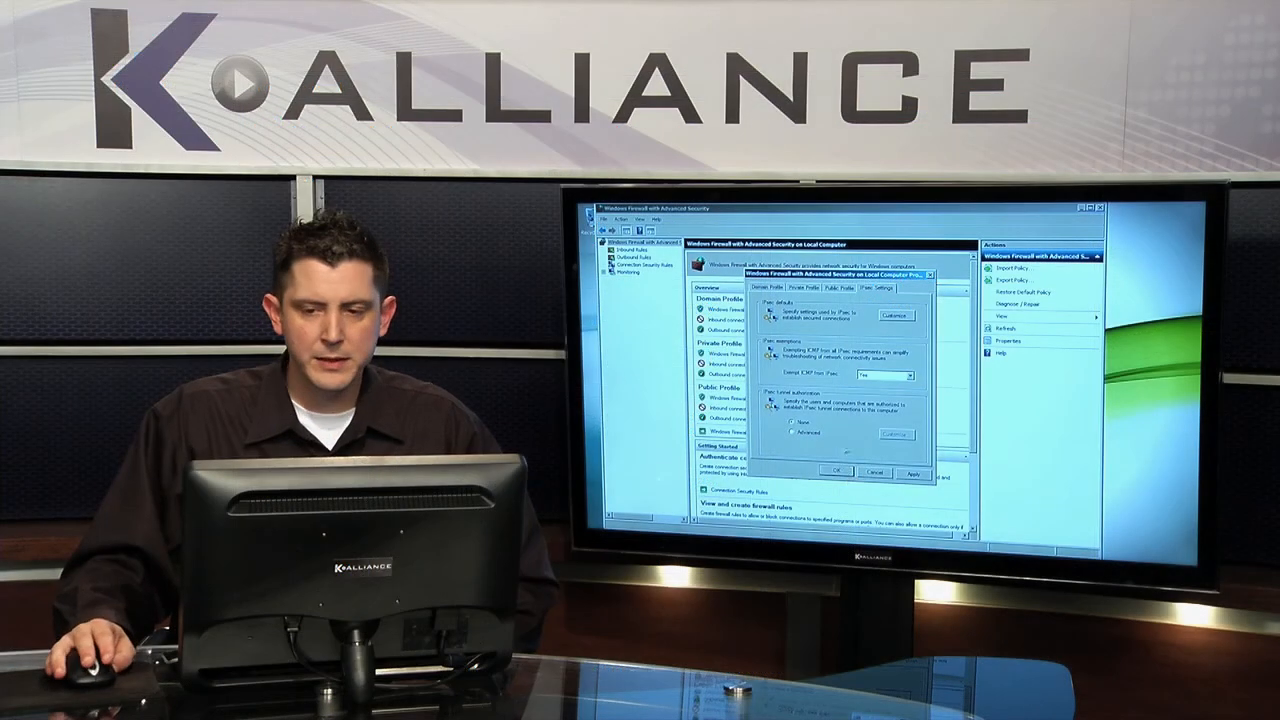
{"action": "left_click", "coordinate": [562, 562]}
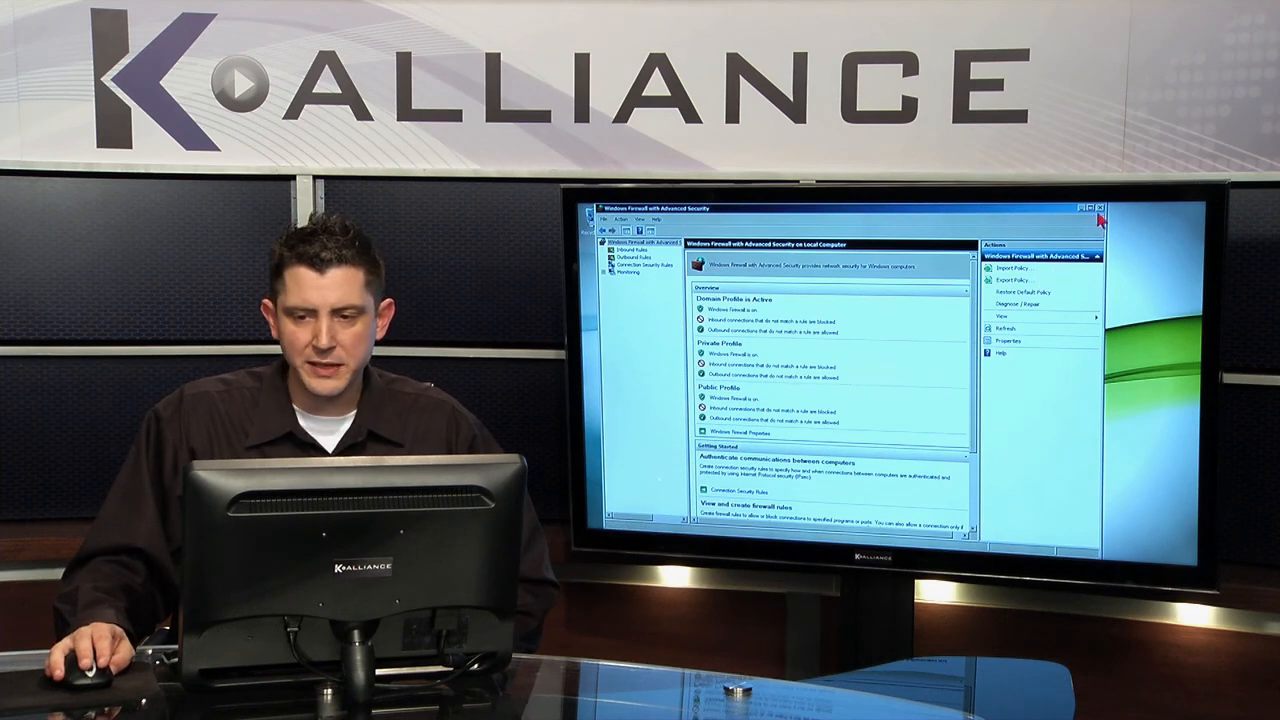
{"action": "left_click", "coordinate": [1099, 208]}
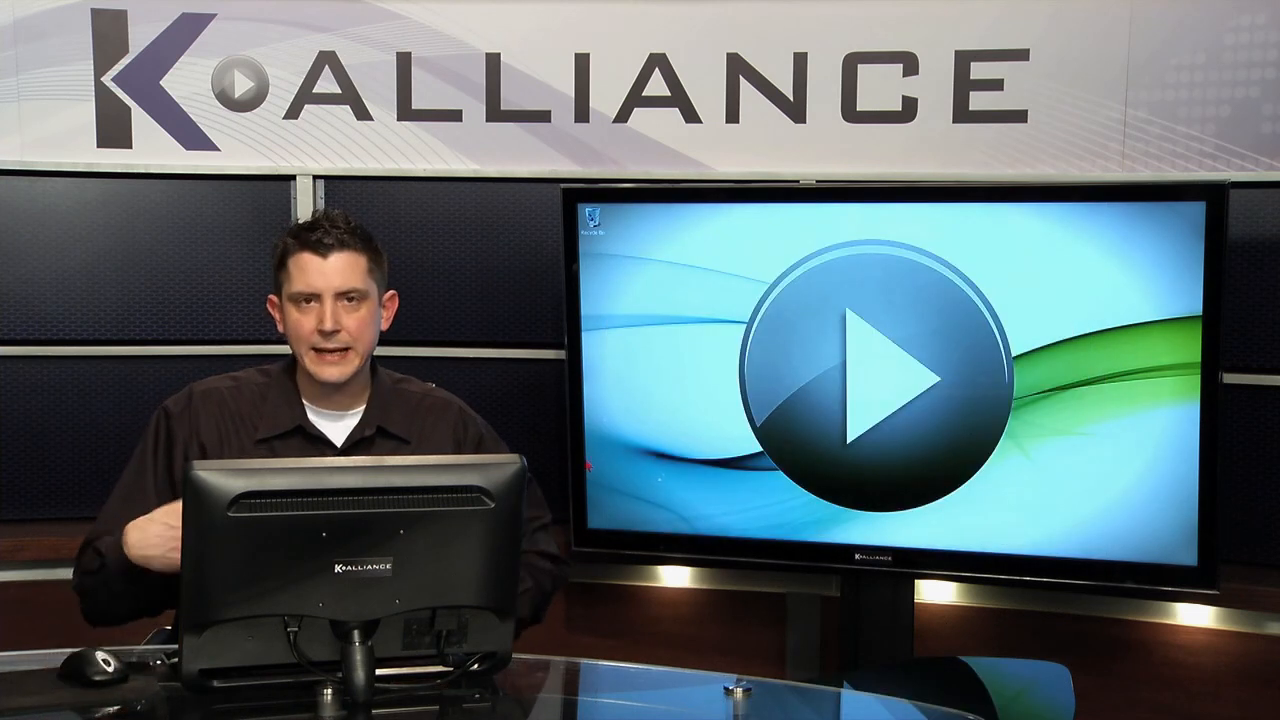